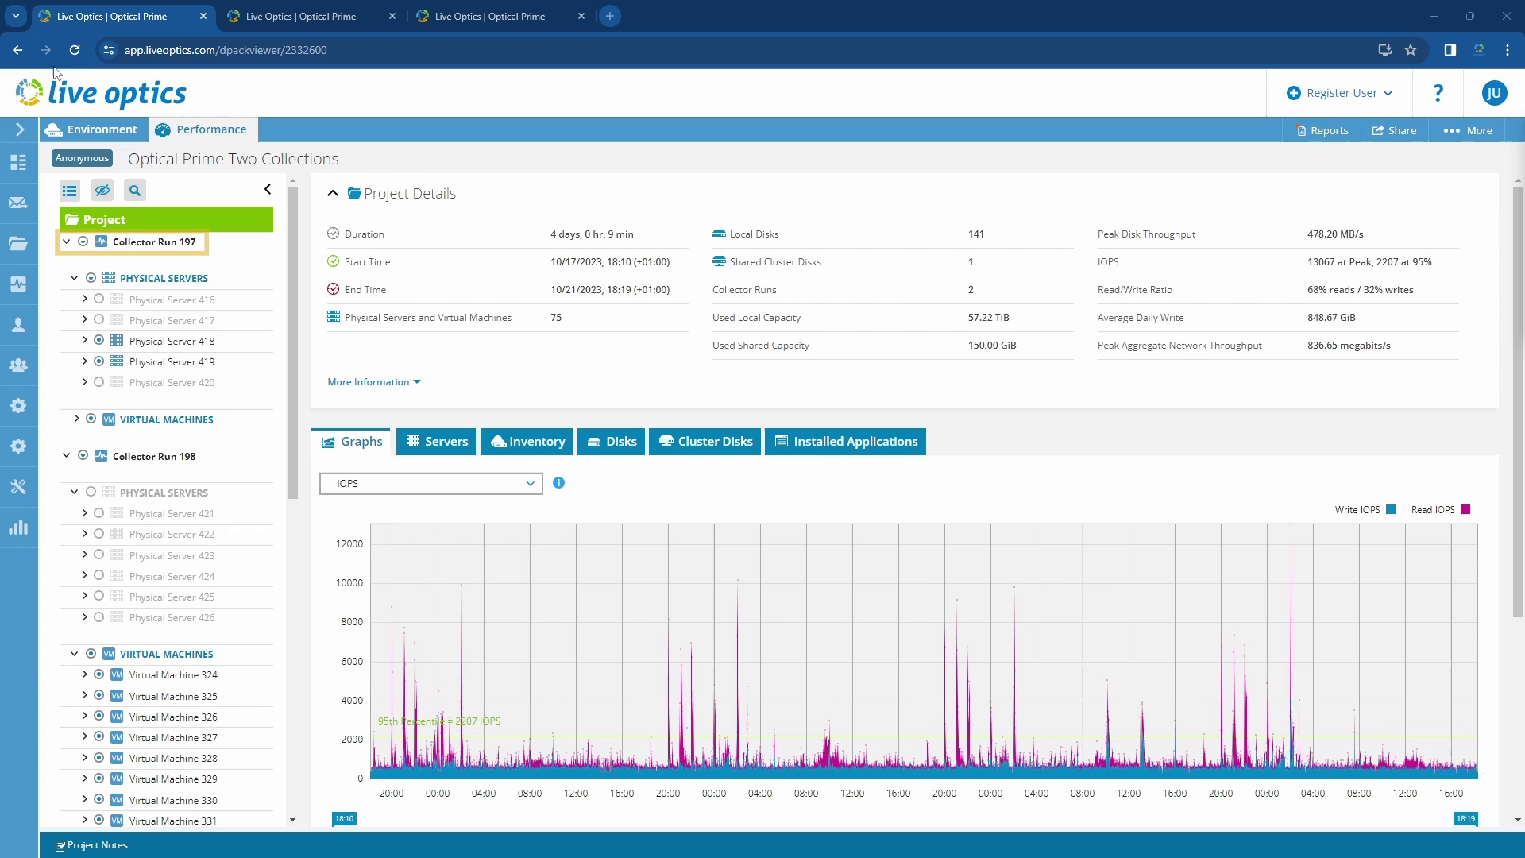
- Select Collector Run 197 to view its details, briefly expanding and collapsing More Information
left_click(189, 244)
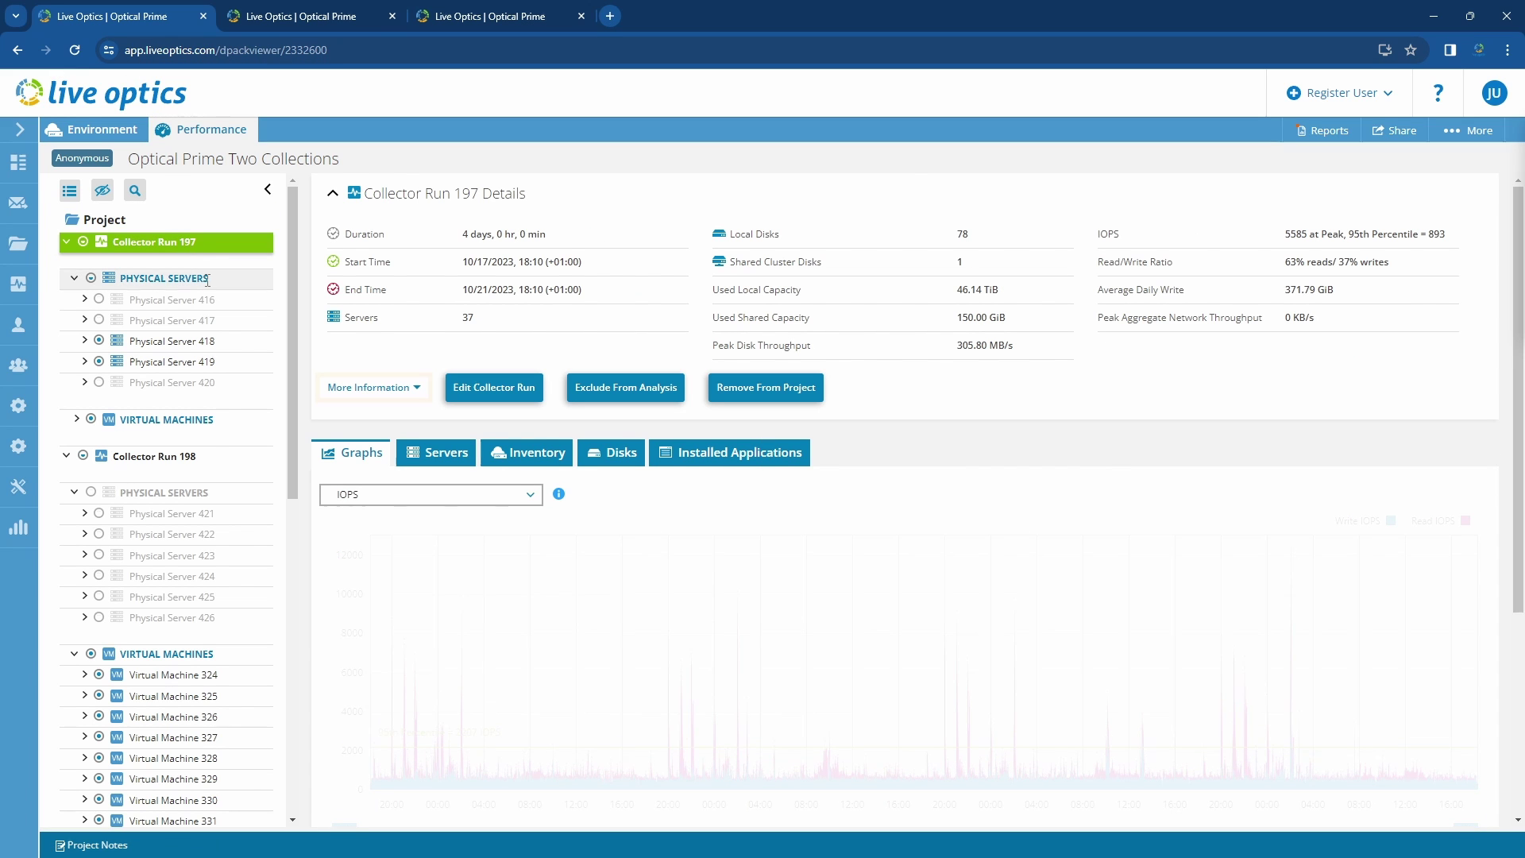
left_click(415, 389)
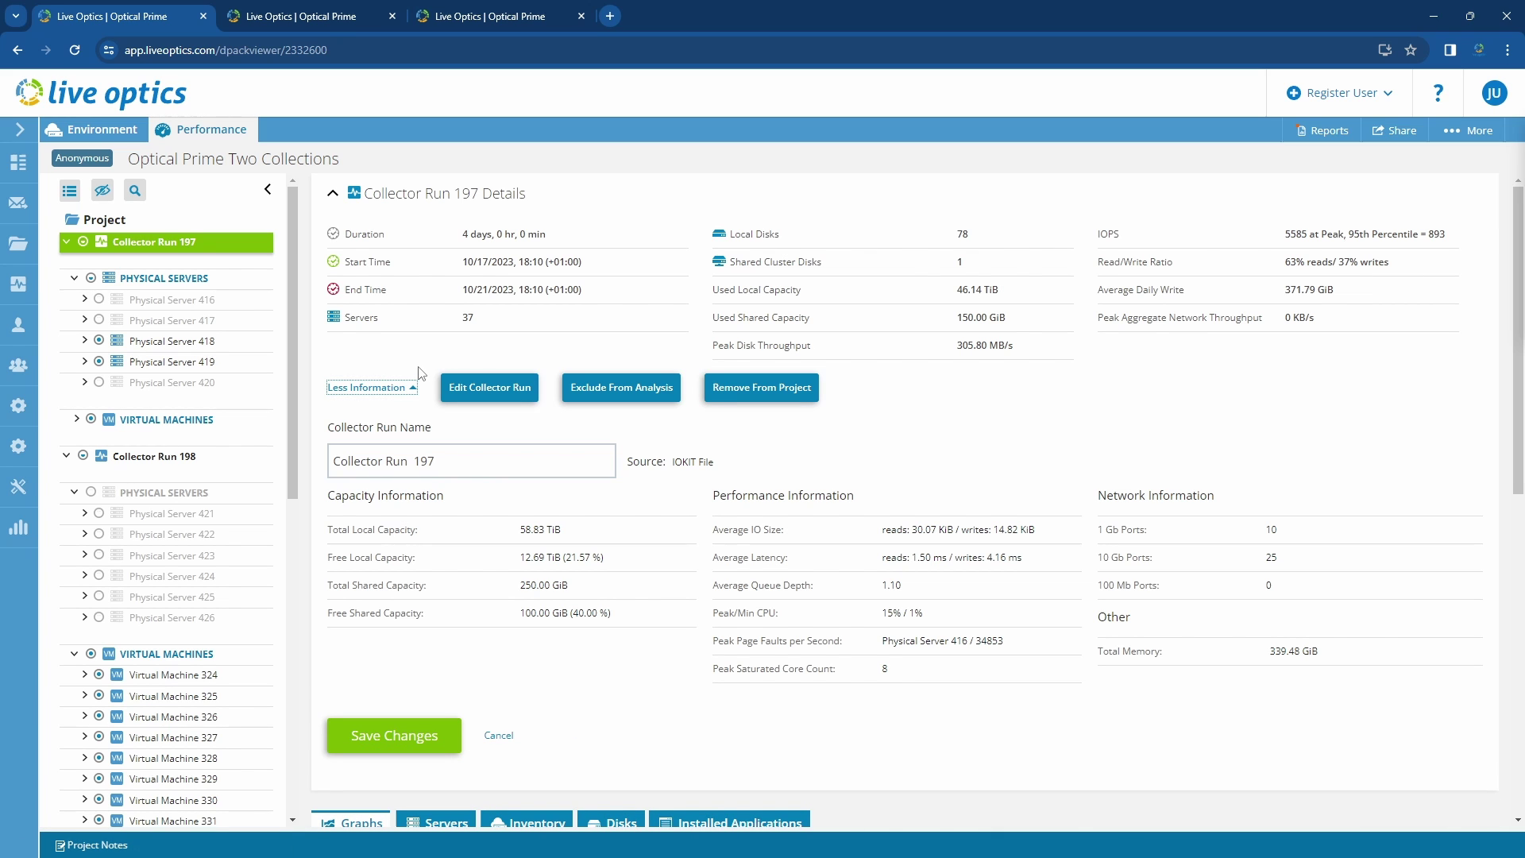
left_click(411, 389)
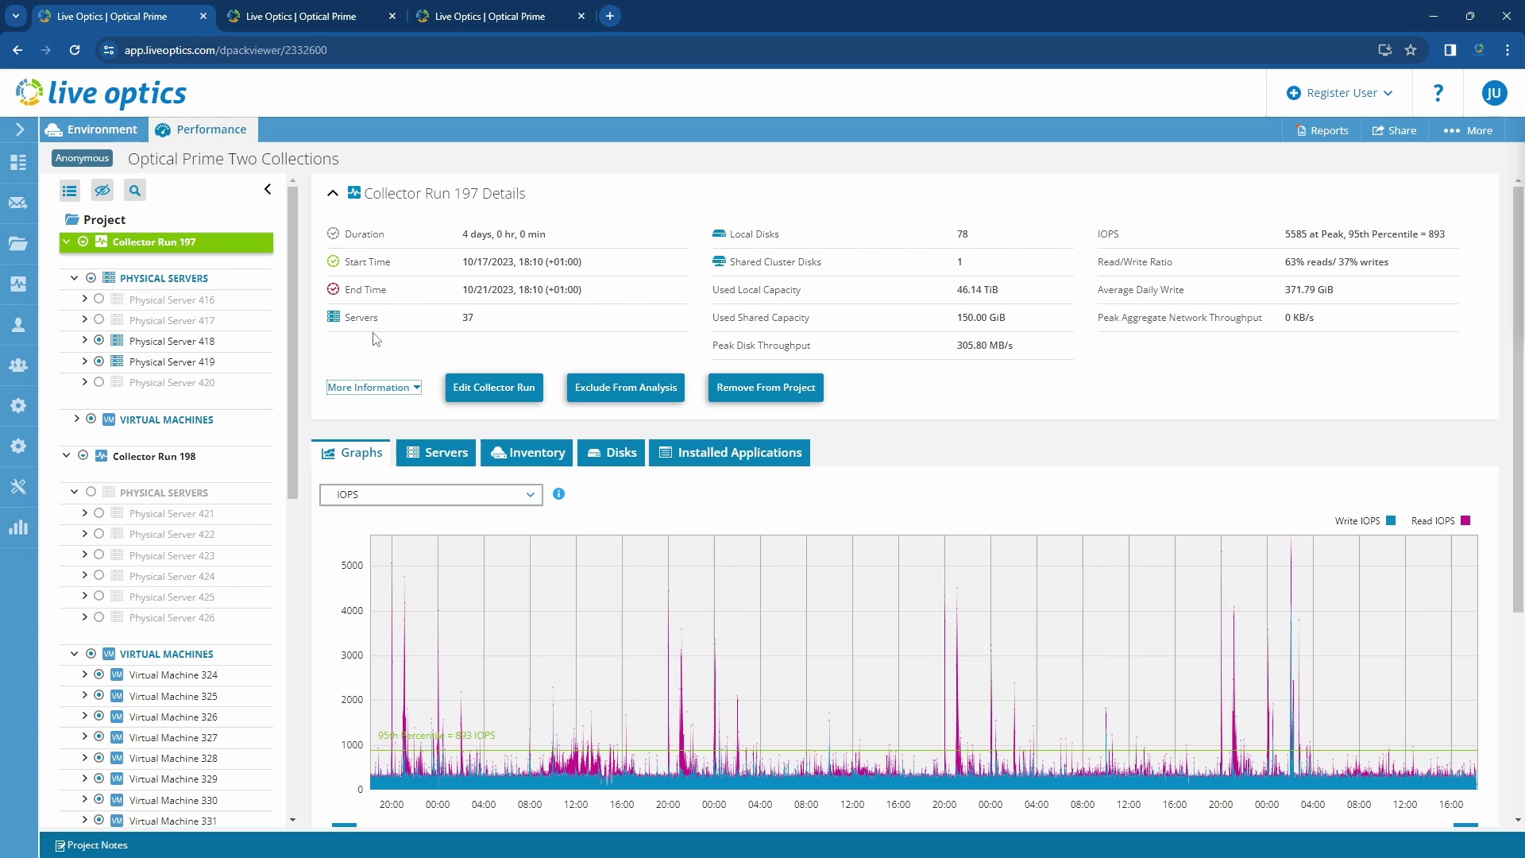
- Show excluded servers again, tick both runs' Physical Servers, then Reset to discard the inclusion changes
left_click(104, 192)
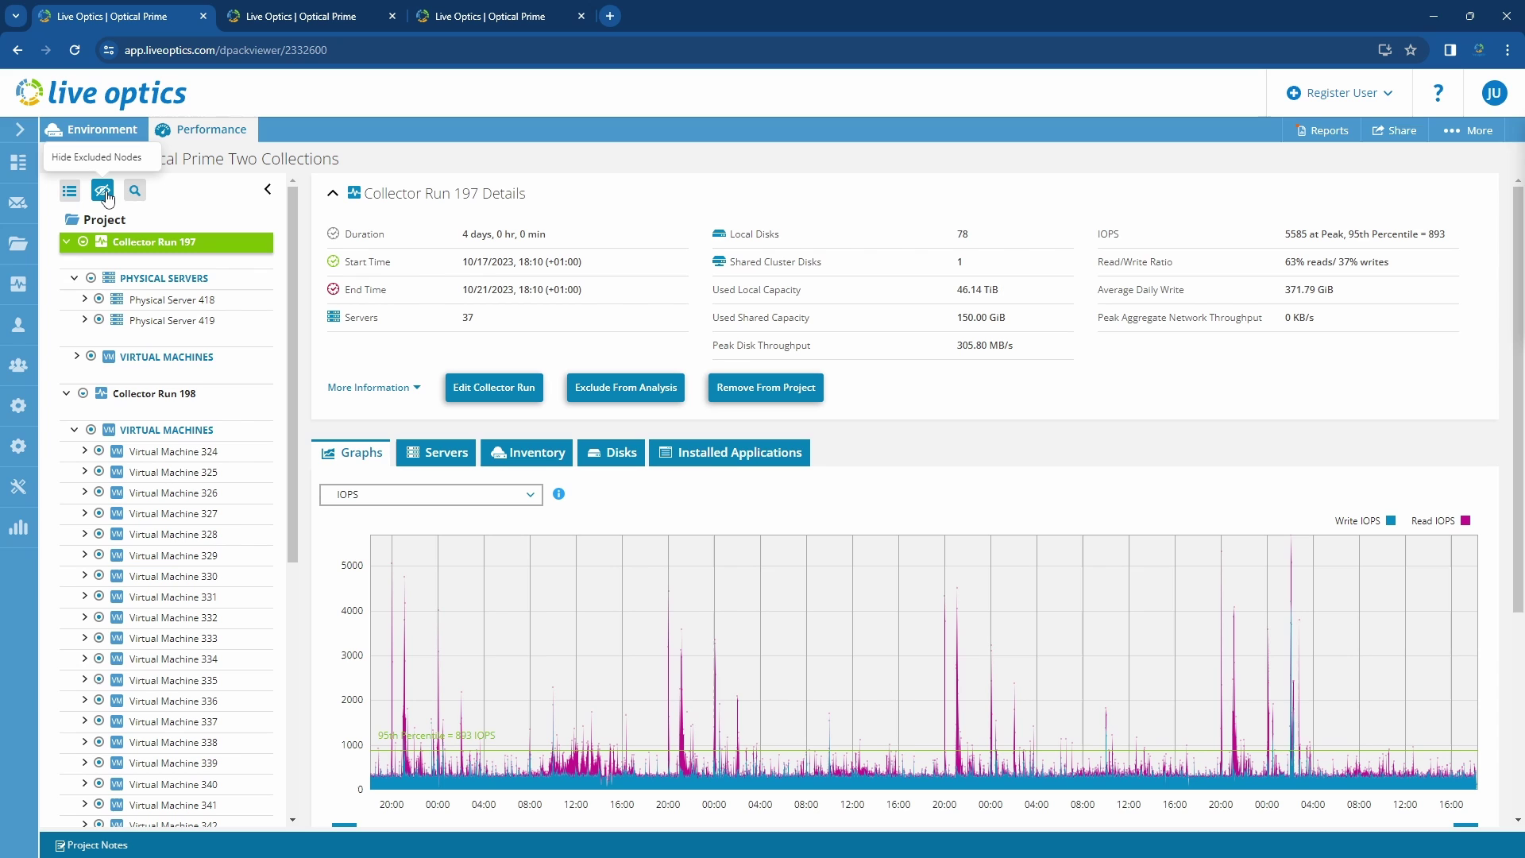
left_click(107, 194)
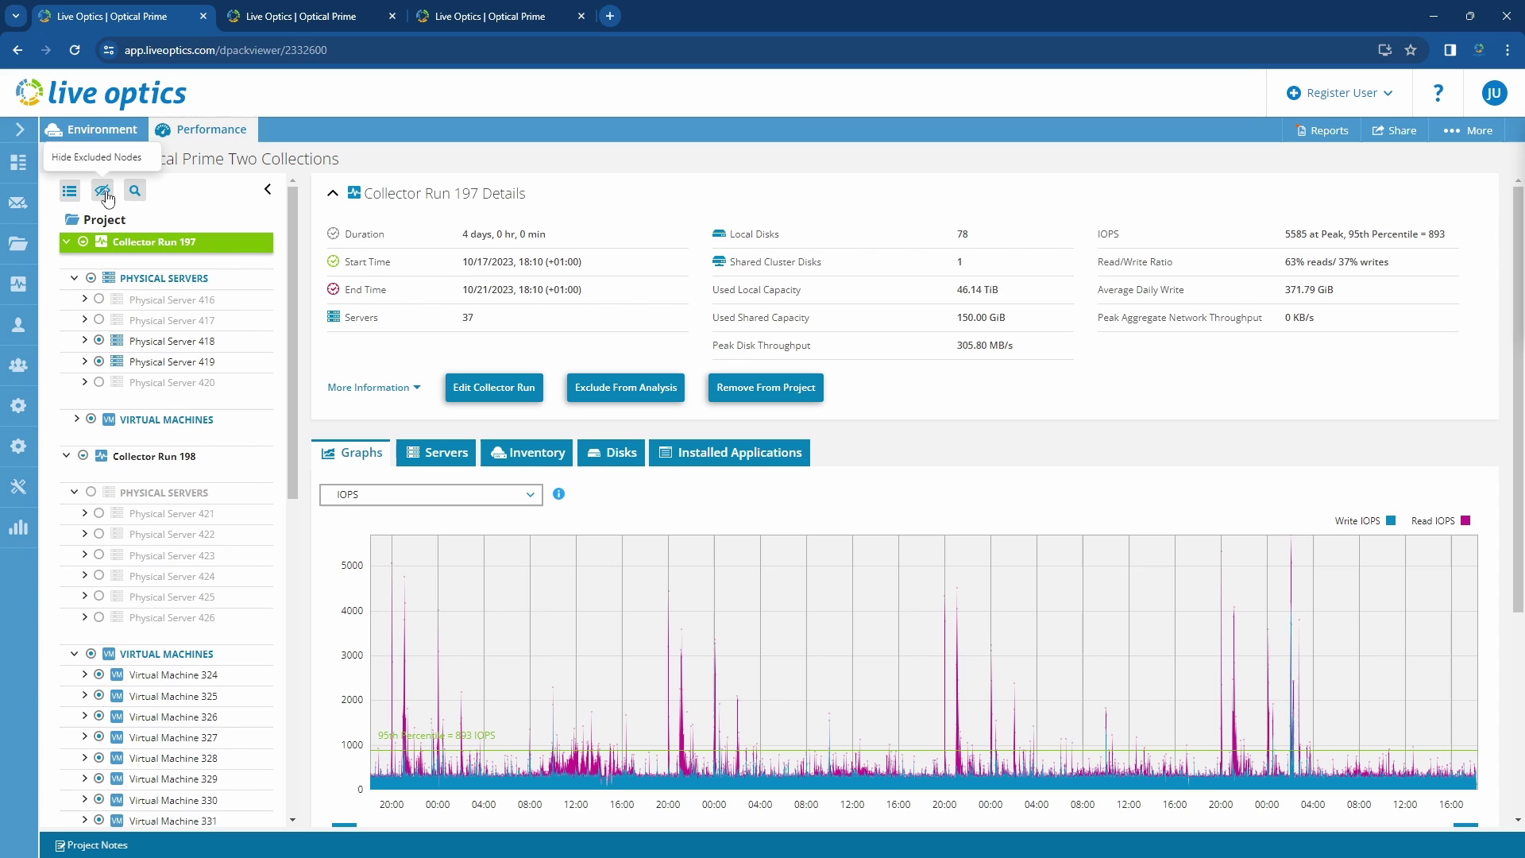
left_click(91, 278)
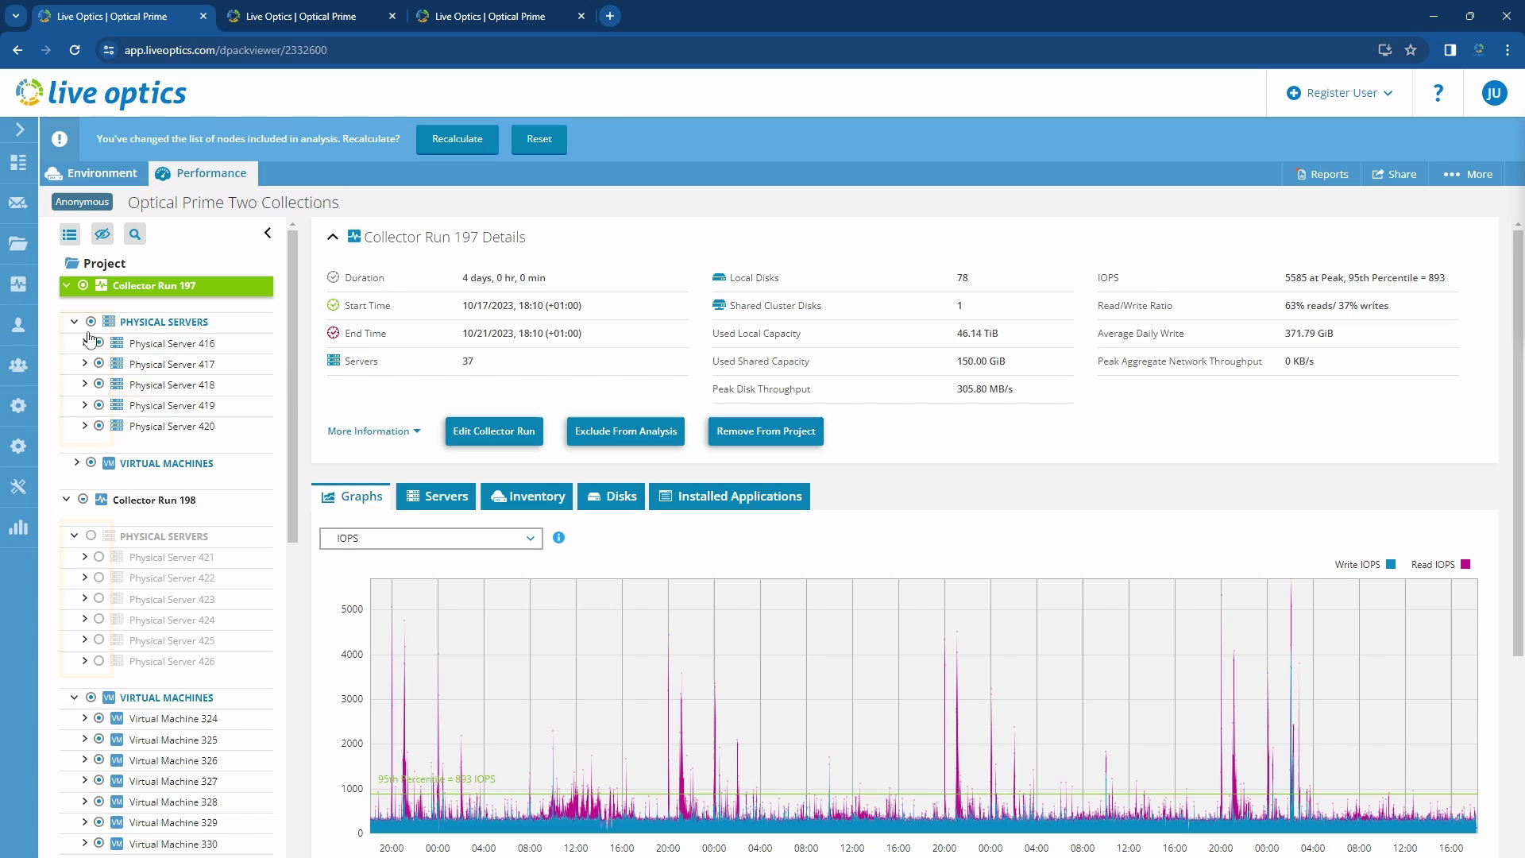
left_click(89, 534)
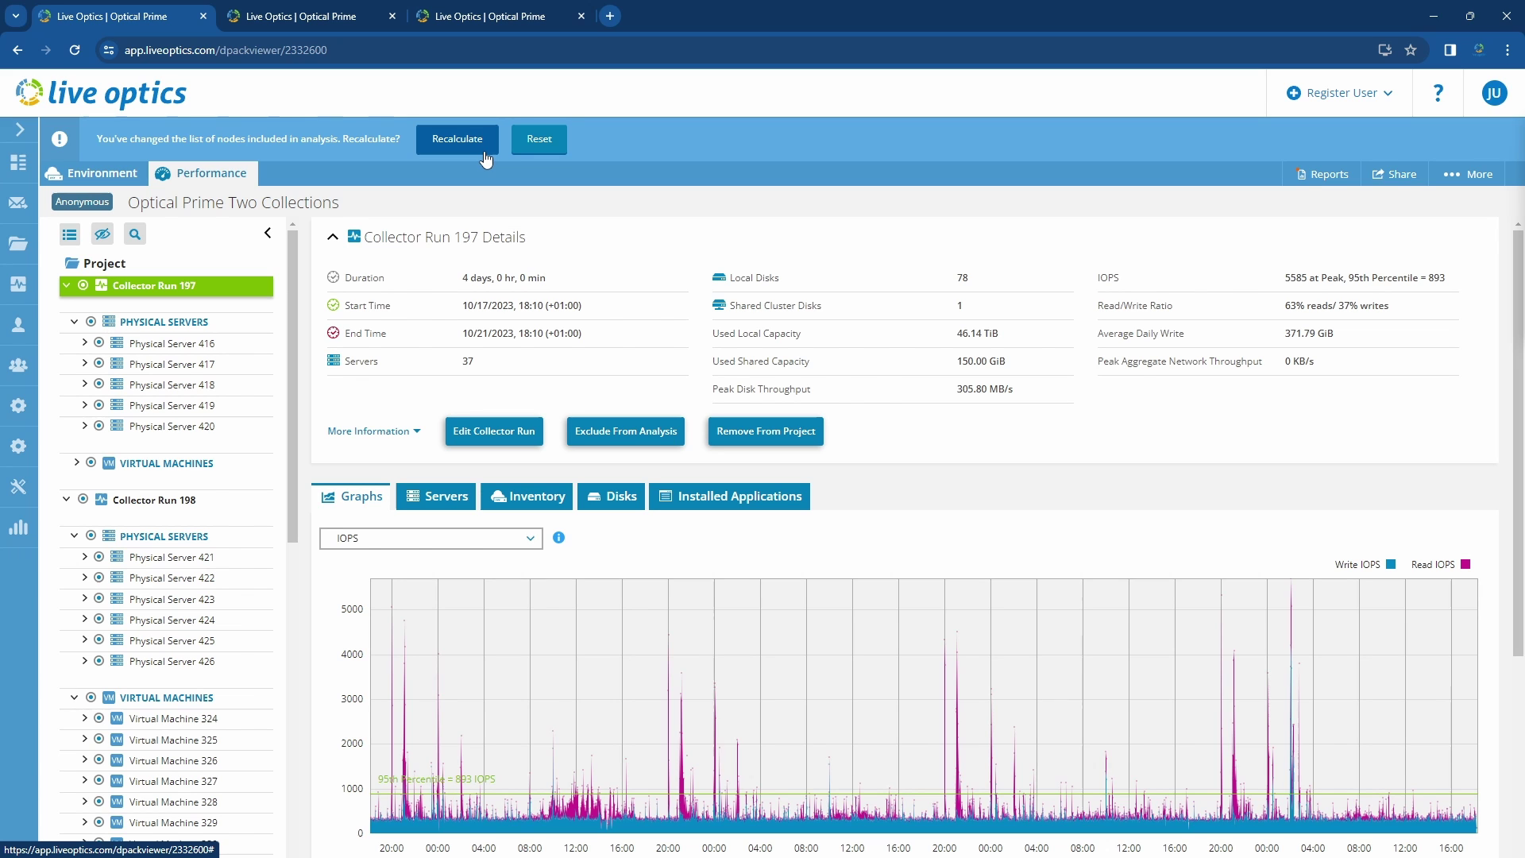
left_click(539, 140)
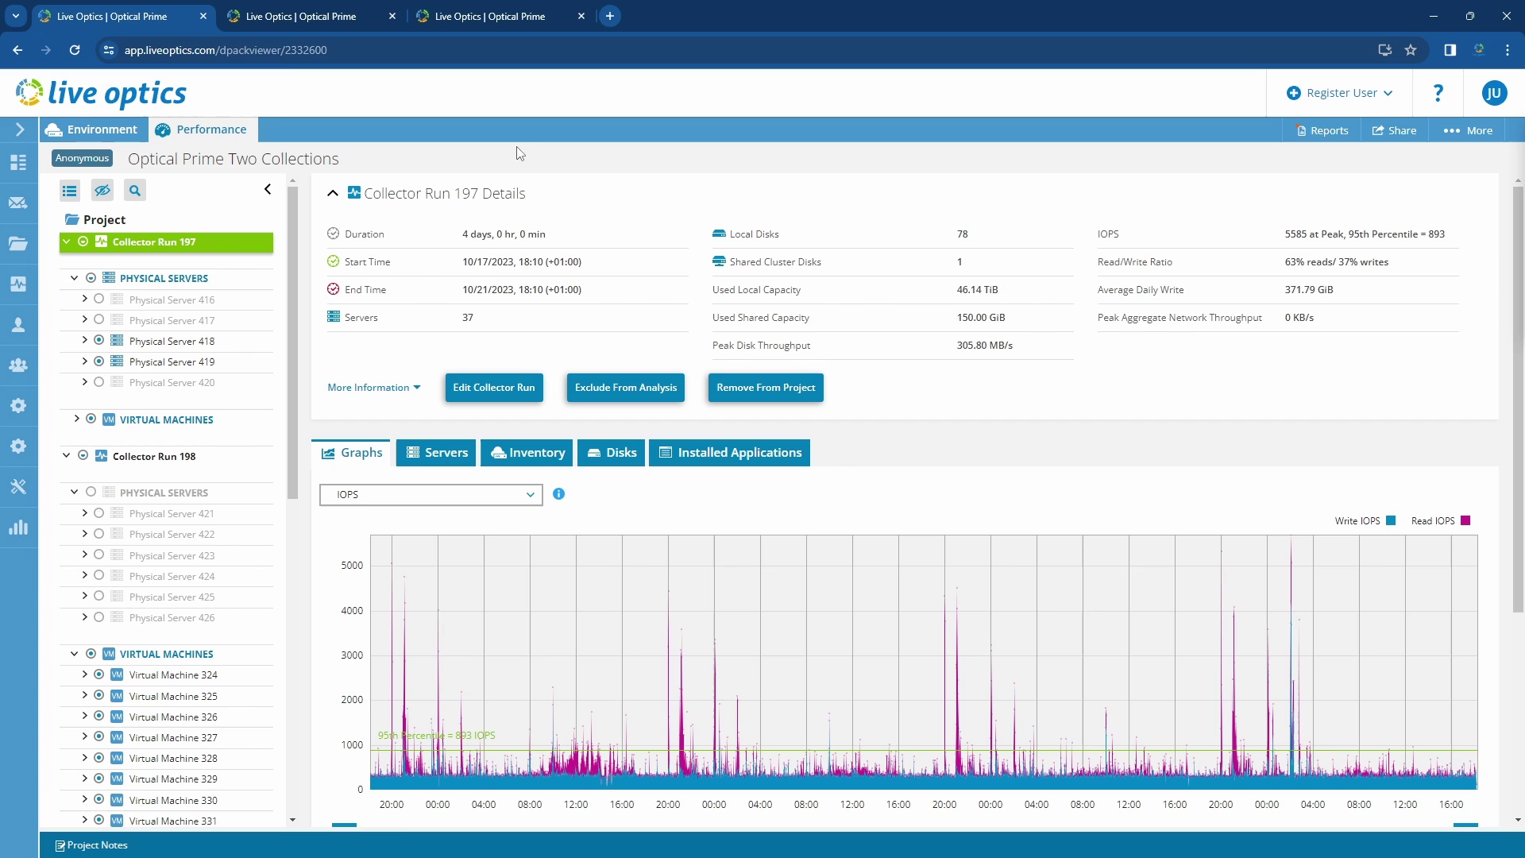
- Switch to the Optical Prime Performance Tab Overview project with Collector Run 1544
left_click(280, 19)
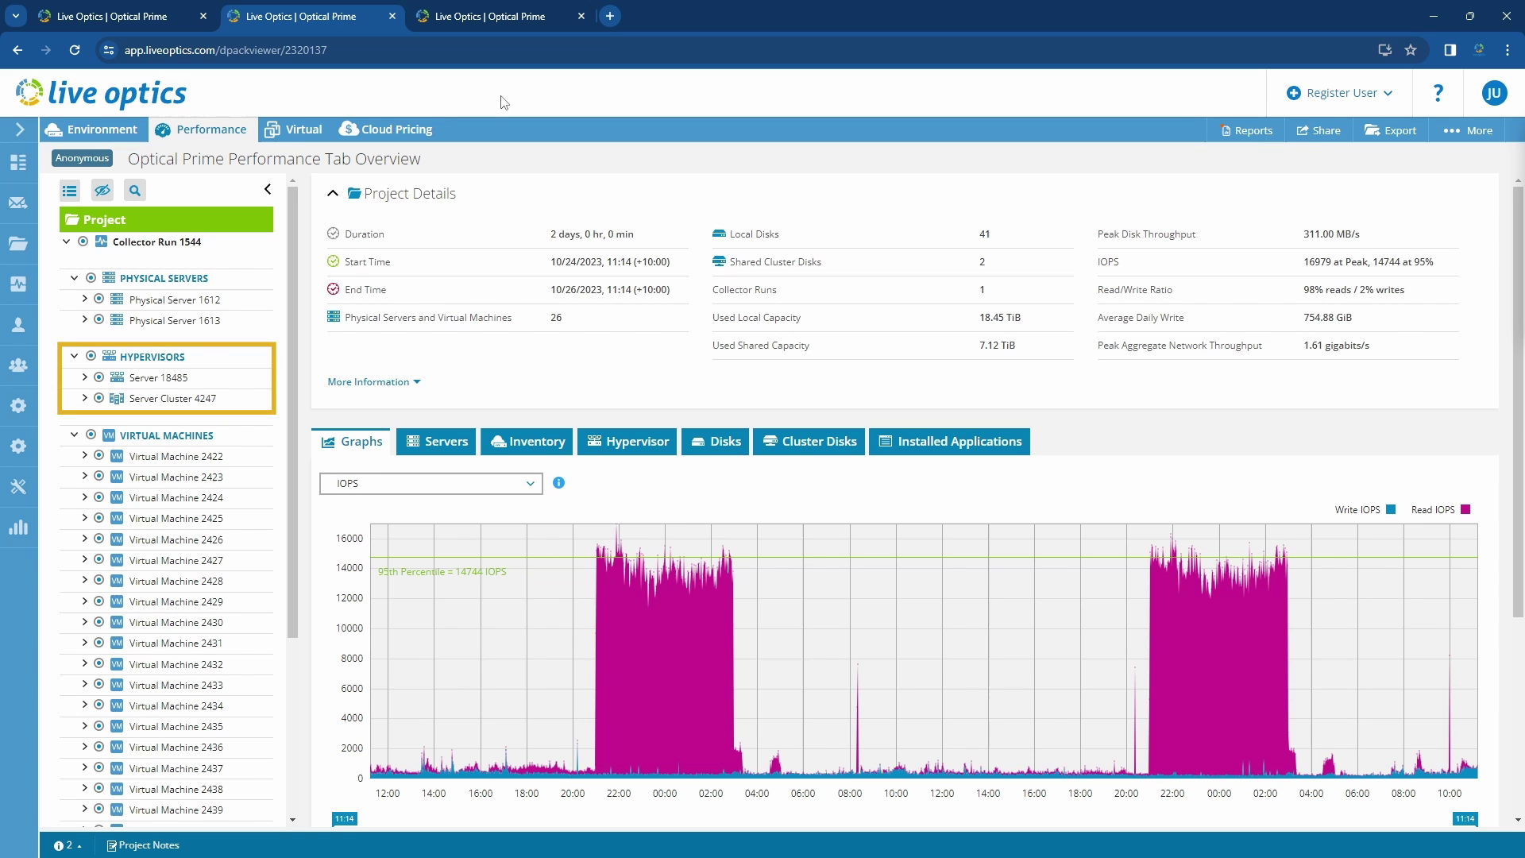
- Expand Server Cluster 4247 and Server 18487, then scroll down to Shared Cluster Disks 35409 and 35410
left_click(84, 397)
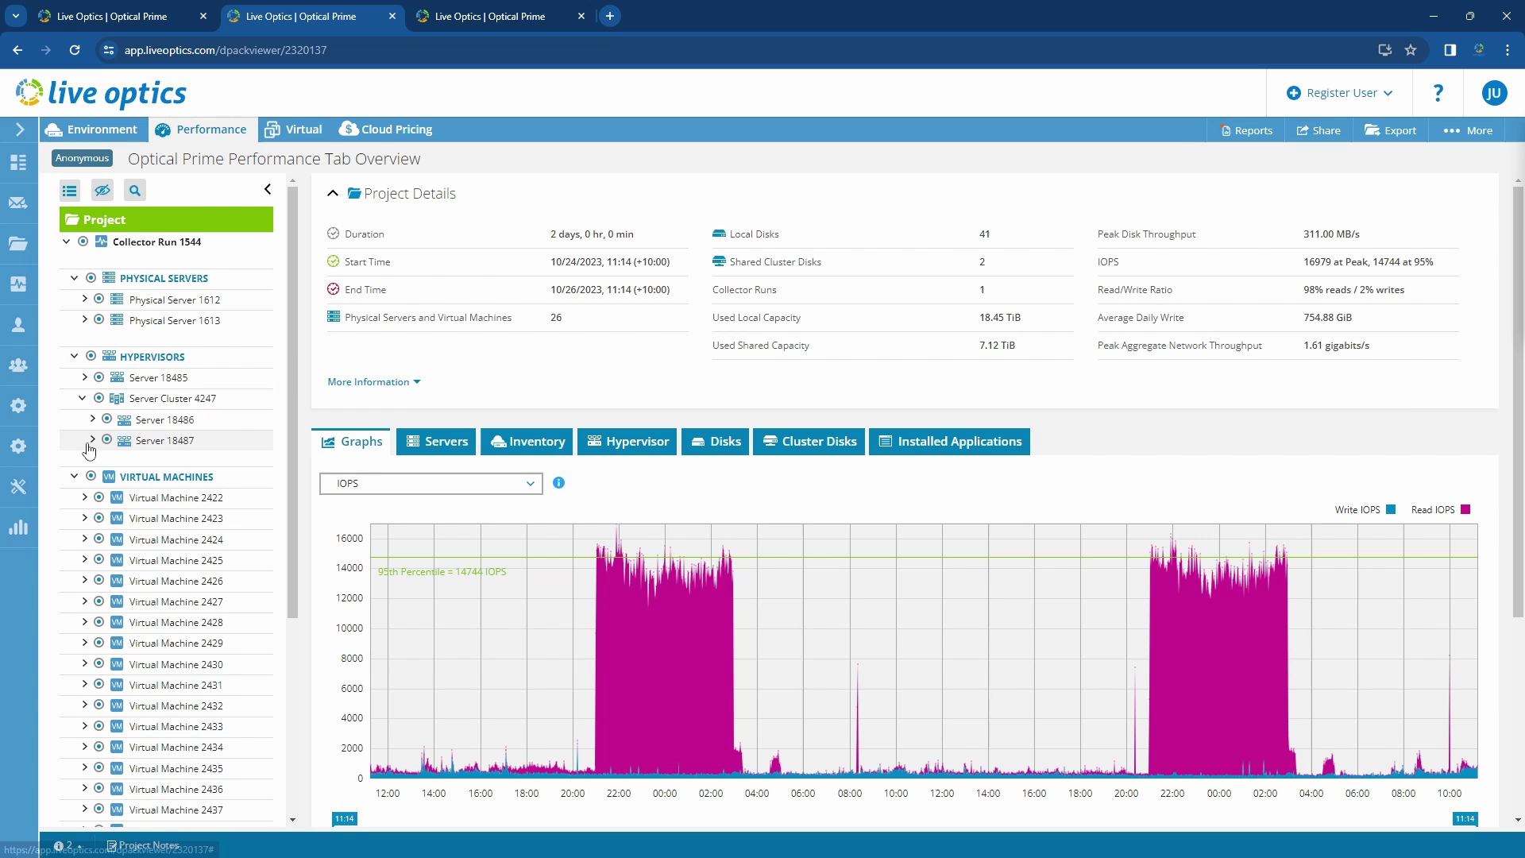
left_click(92, 441)
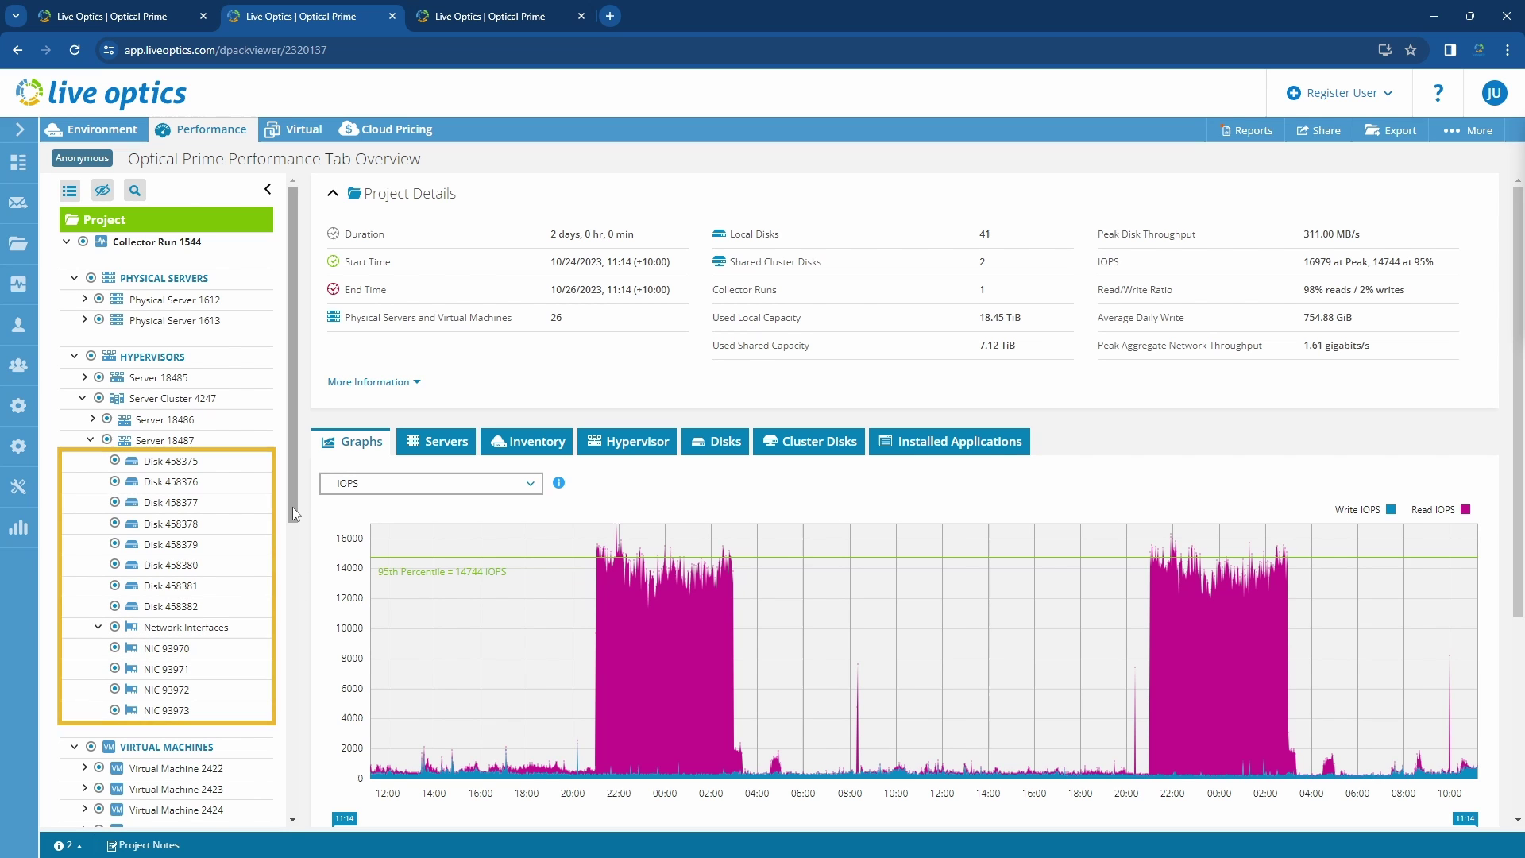
left_click_drag(293, 506, 296, 818)
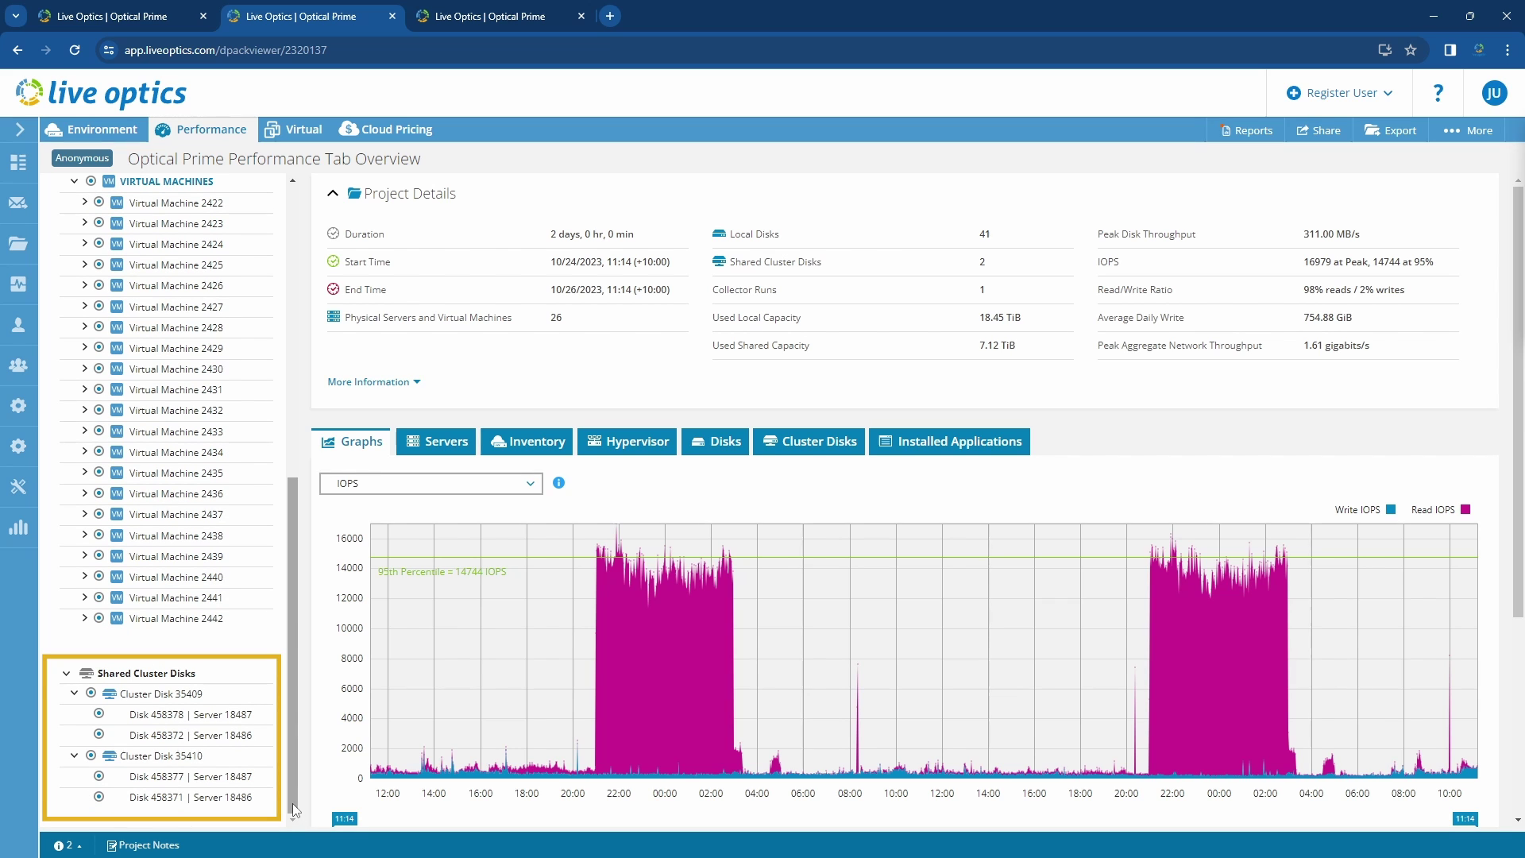
- Exclude Cluster Disk 35409 from analysis and view details of Disks 458377 through 458380 in turn
left_click(91, 695)
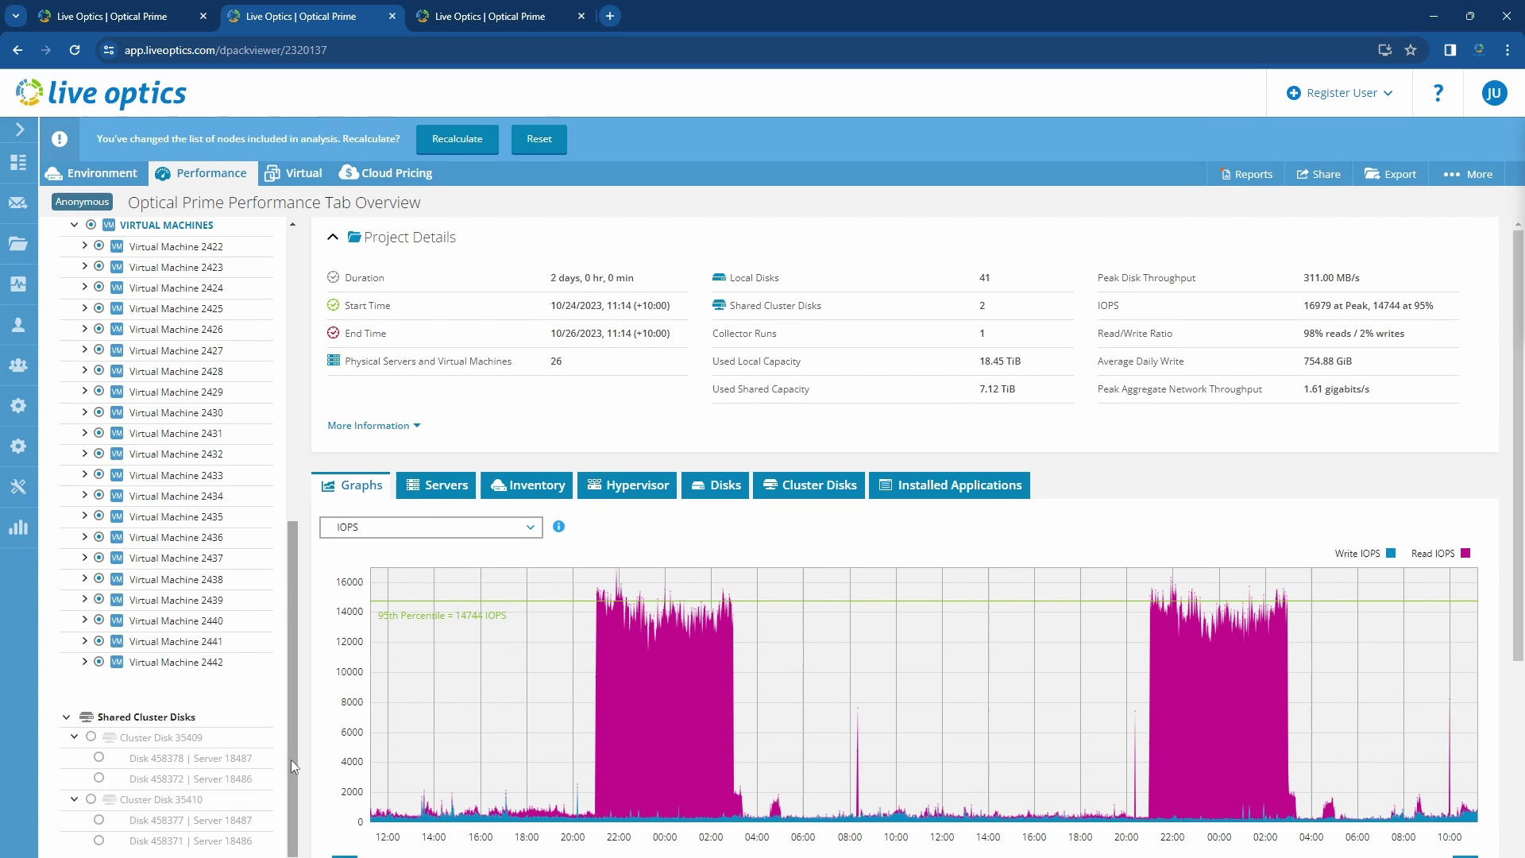
left_click_drag(291, 760, 341, 518)
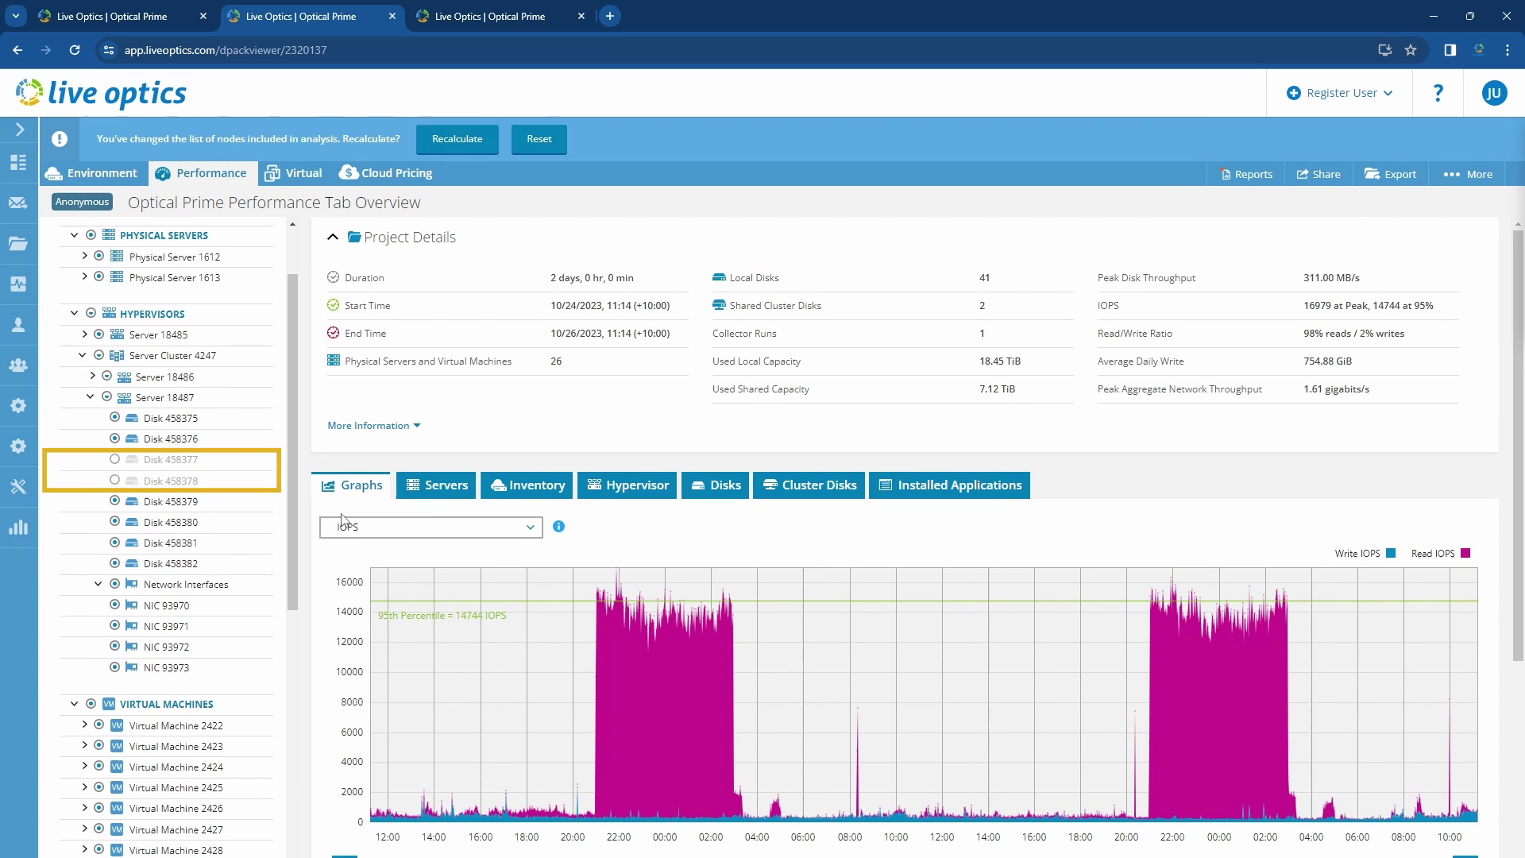
left_click(259, 476)
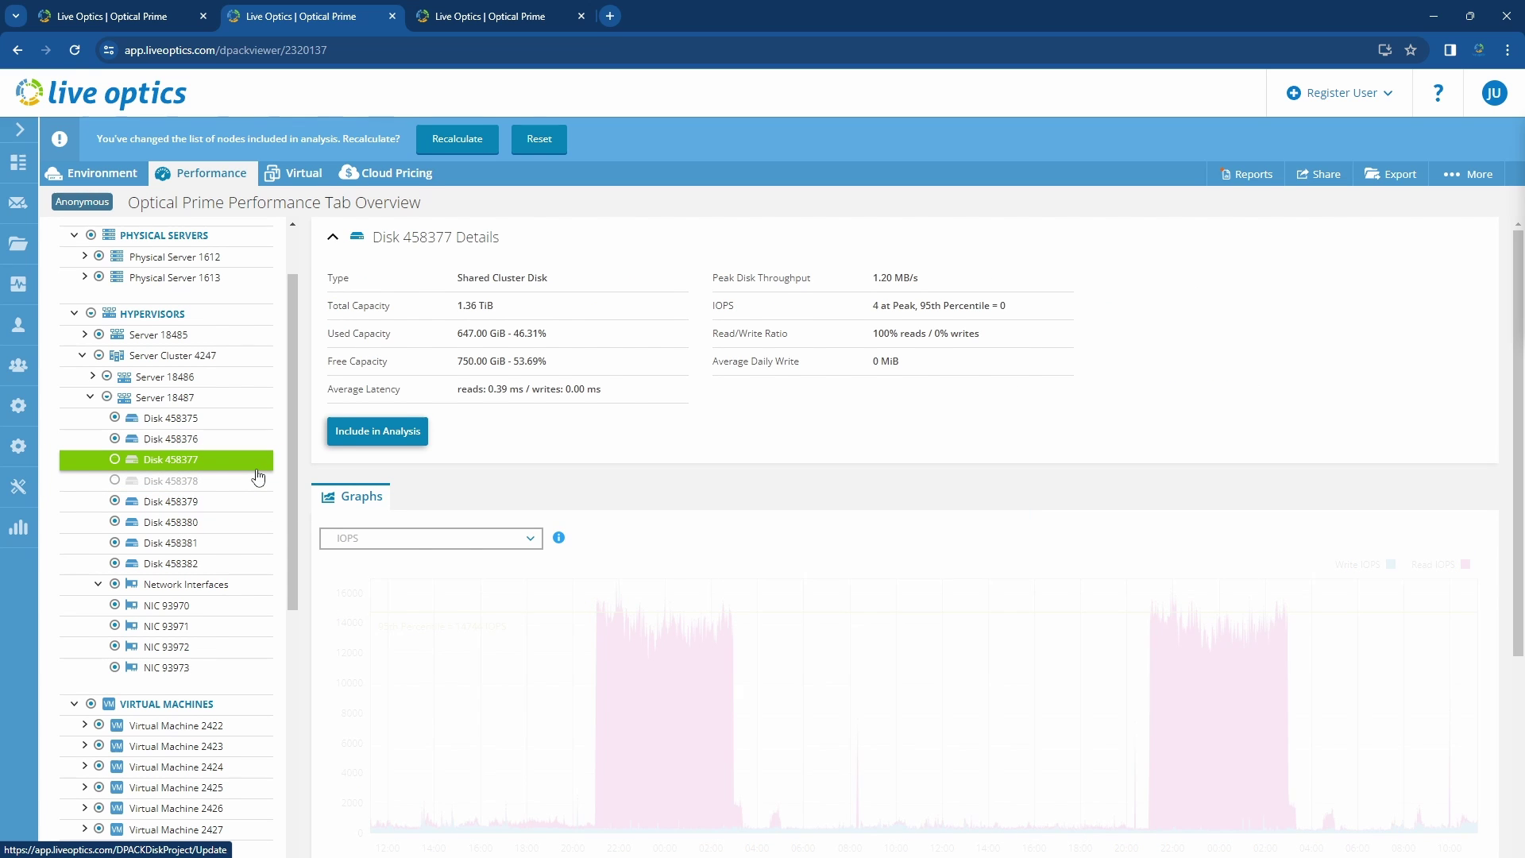
left_click(258, 479)
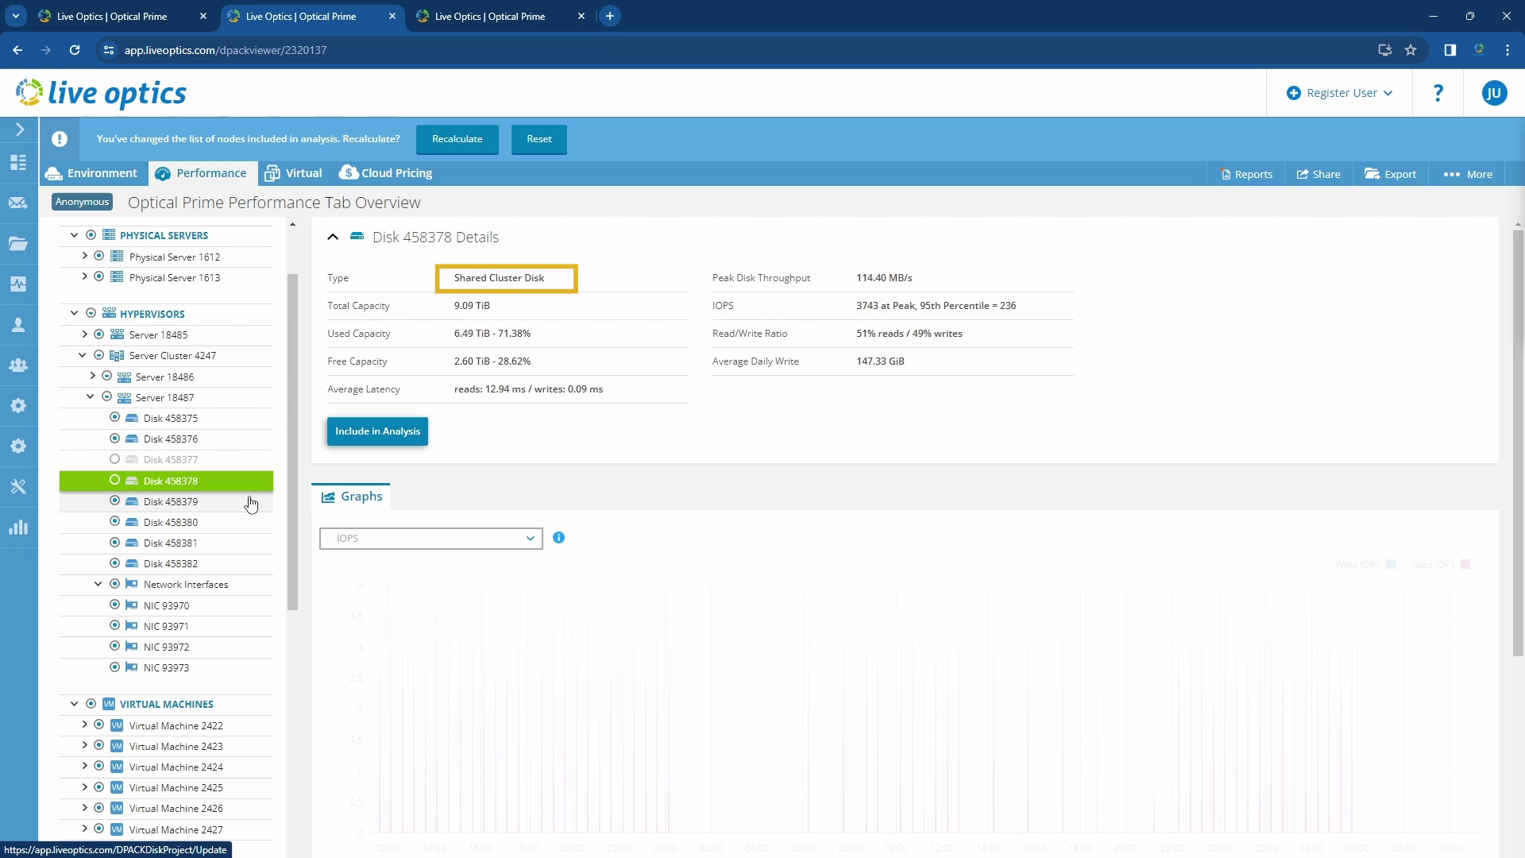
left_click(251, 503)
left_click(249, 524)
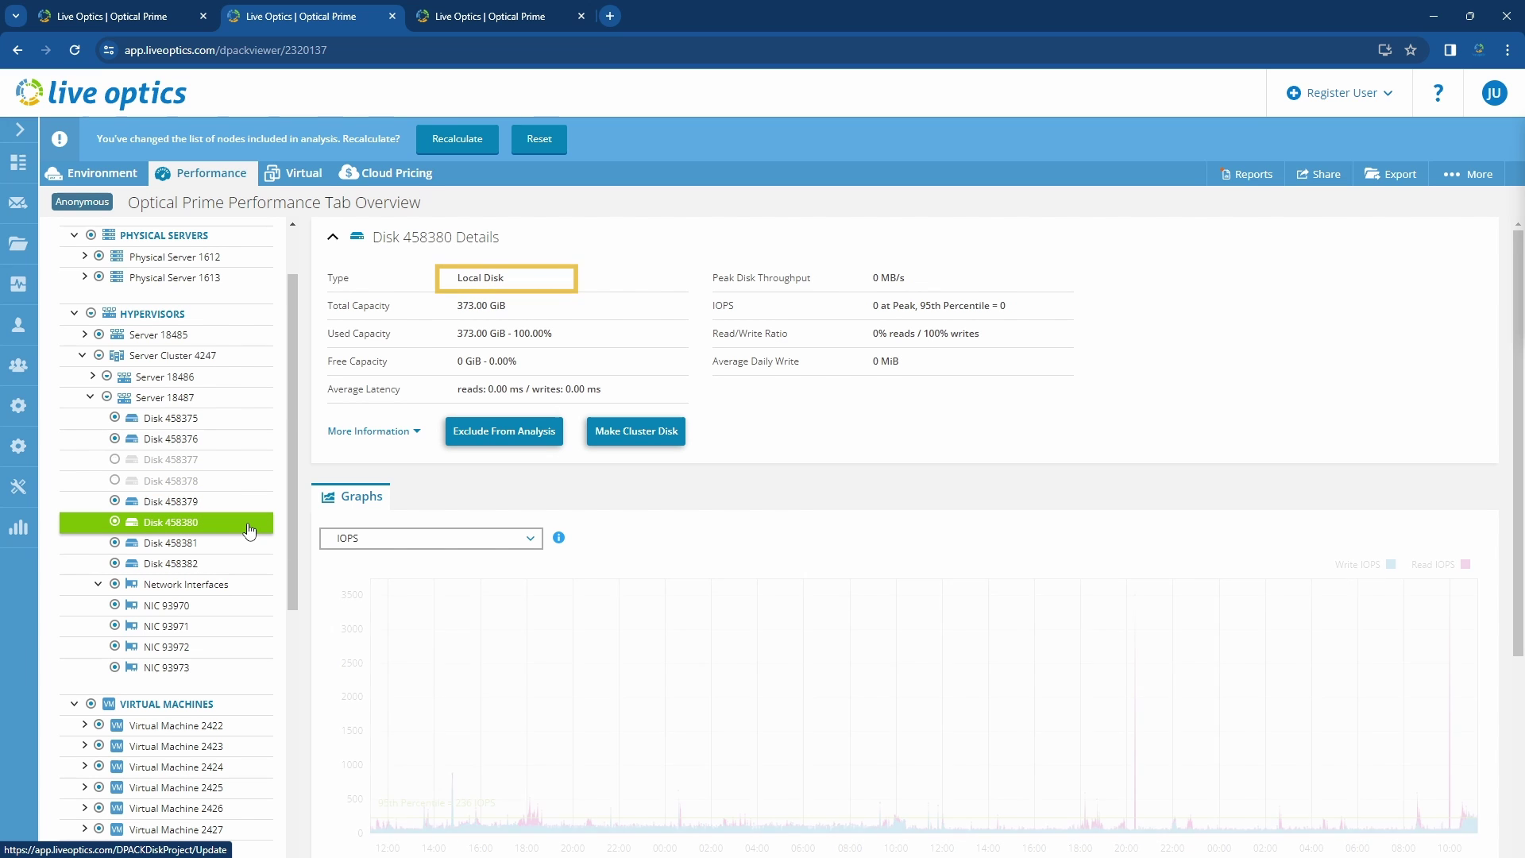
scroll(293, 393, "up", 2)
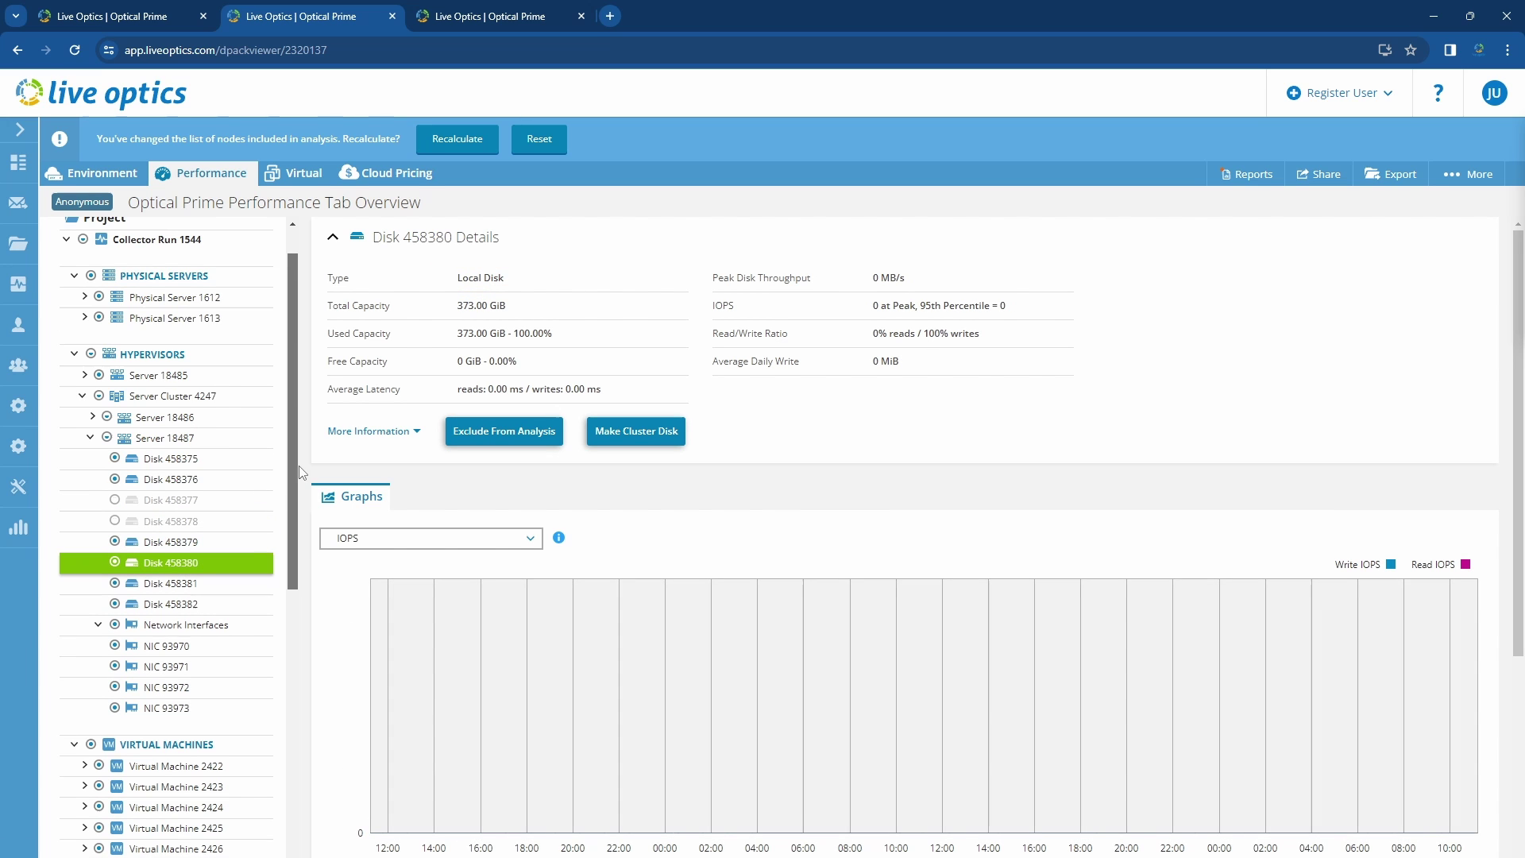
- Show Physical Server 1613's details, reading through its expanded server information before collapsing it
left_click(221, 370)
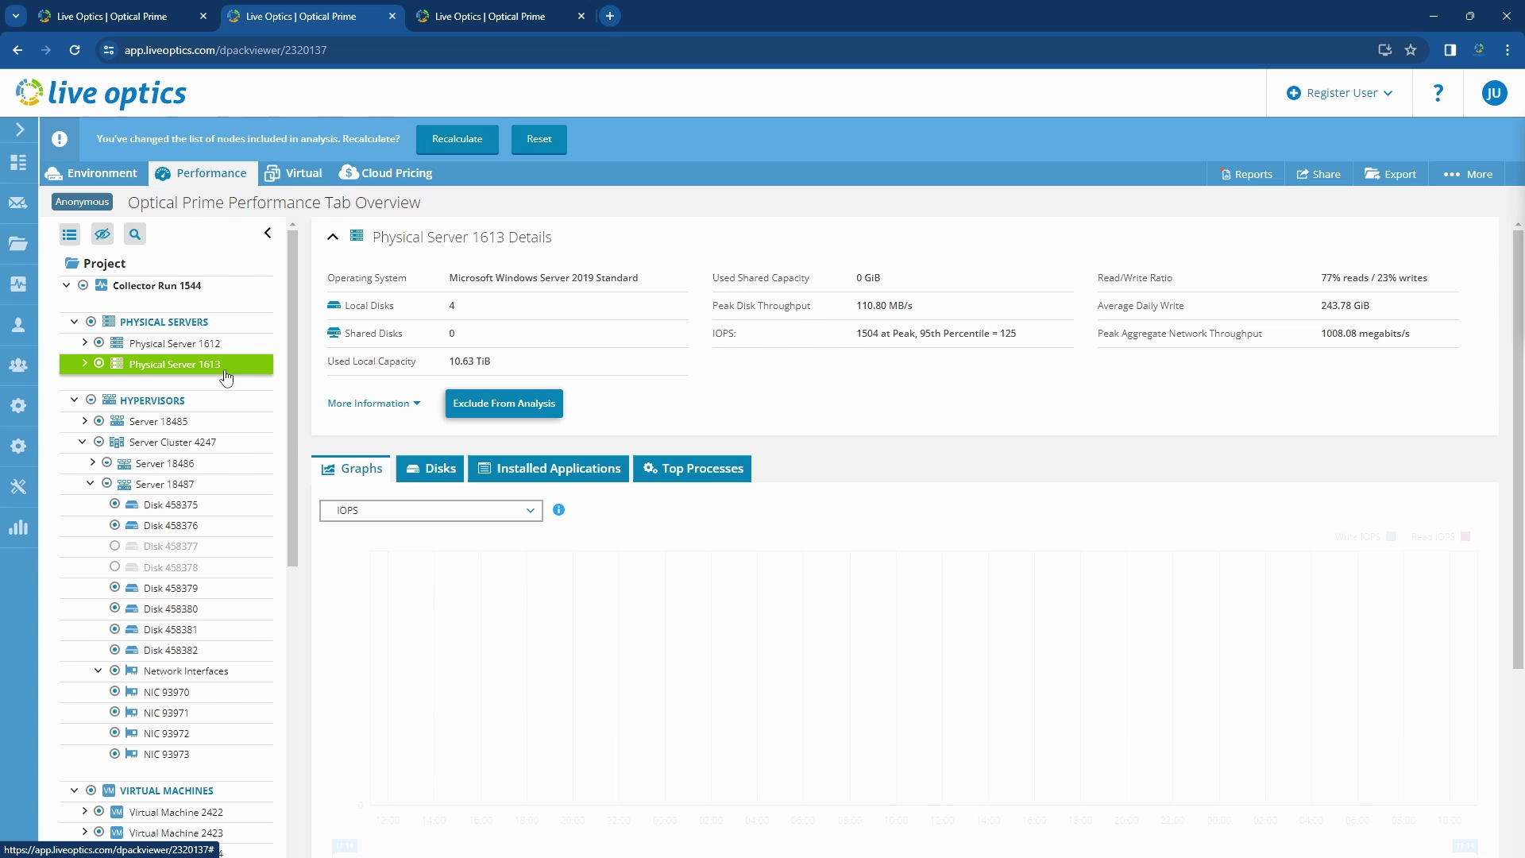
left_click(417, 406)
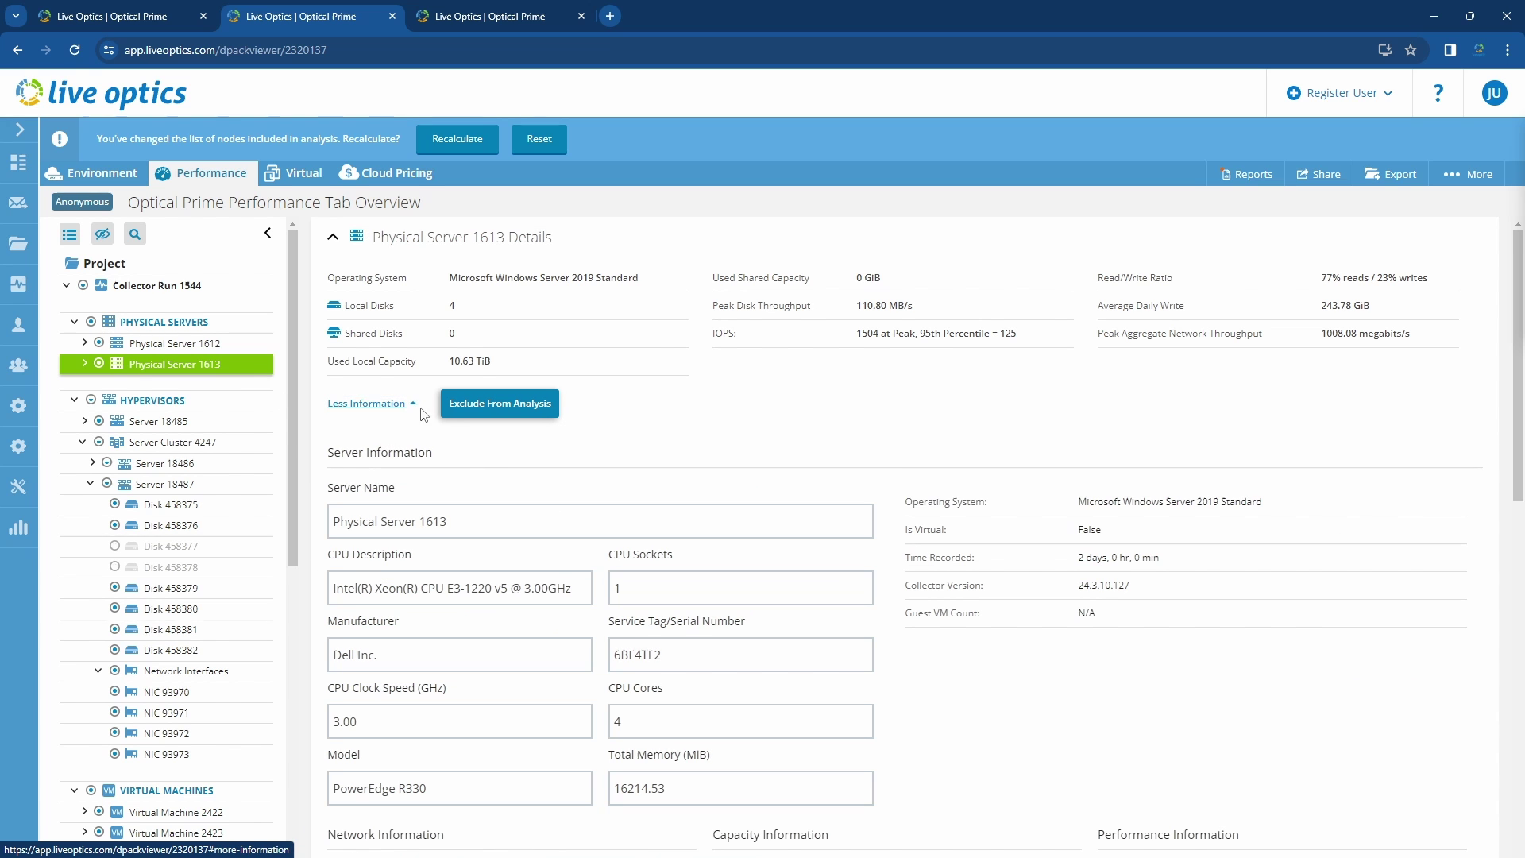
scroll(526, 481, "down", 2)
scroll(525, 478, "down", 1)
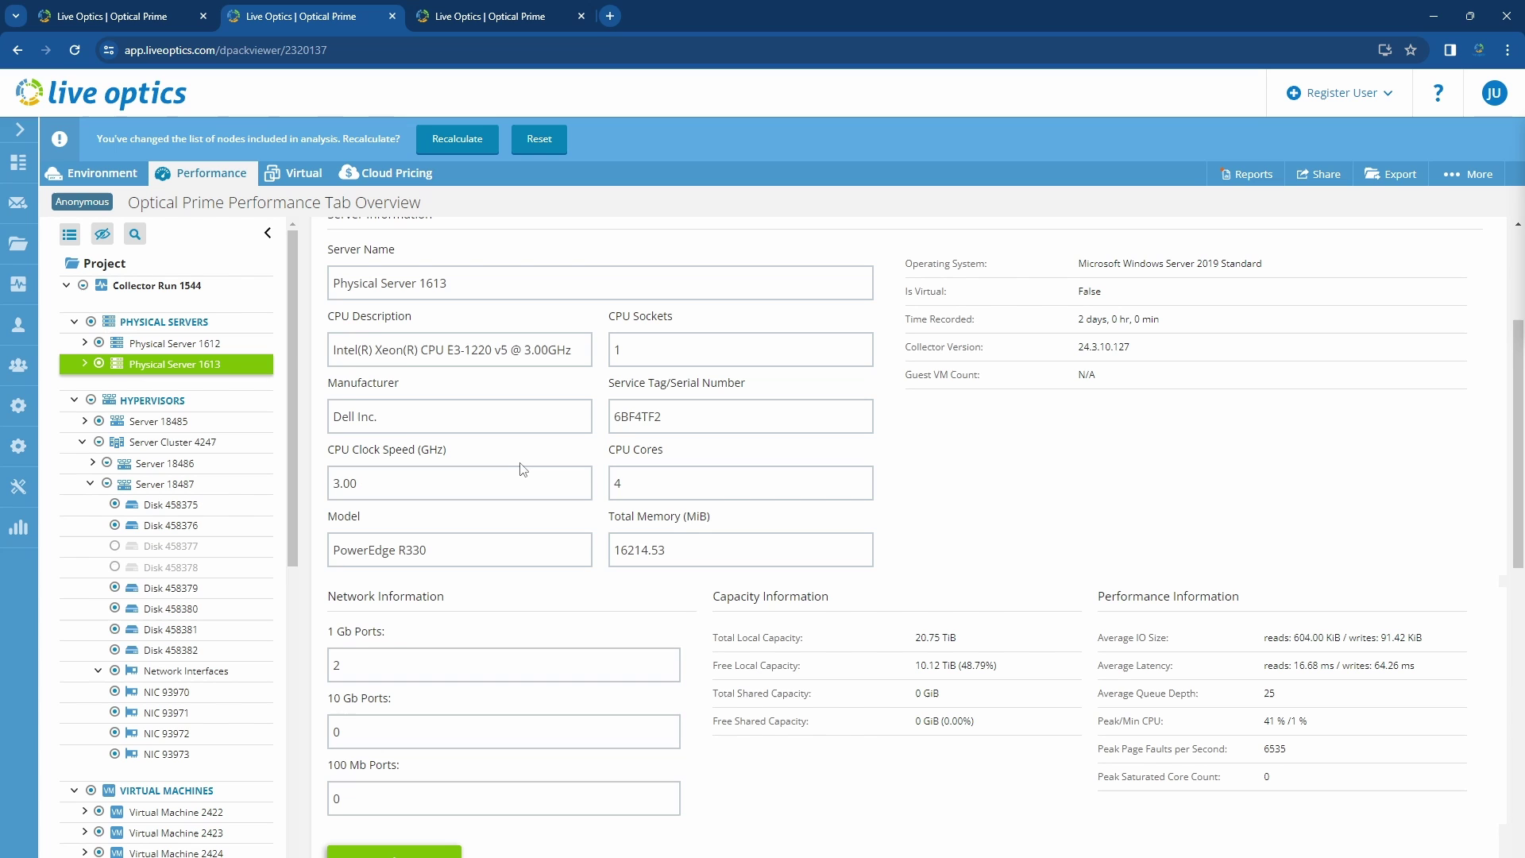
scroll(522, 469, "up", 3)
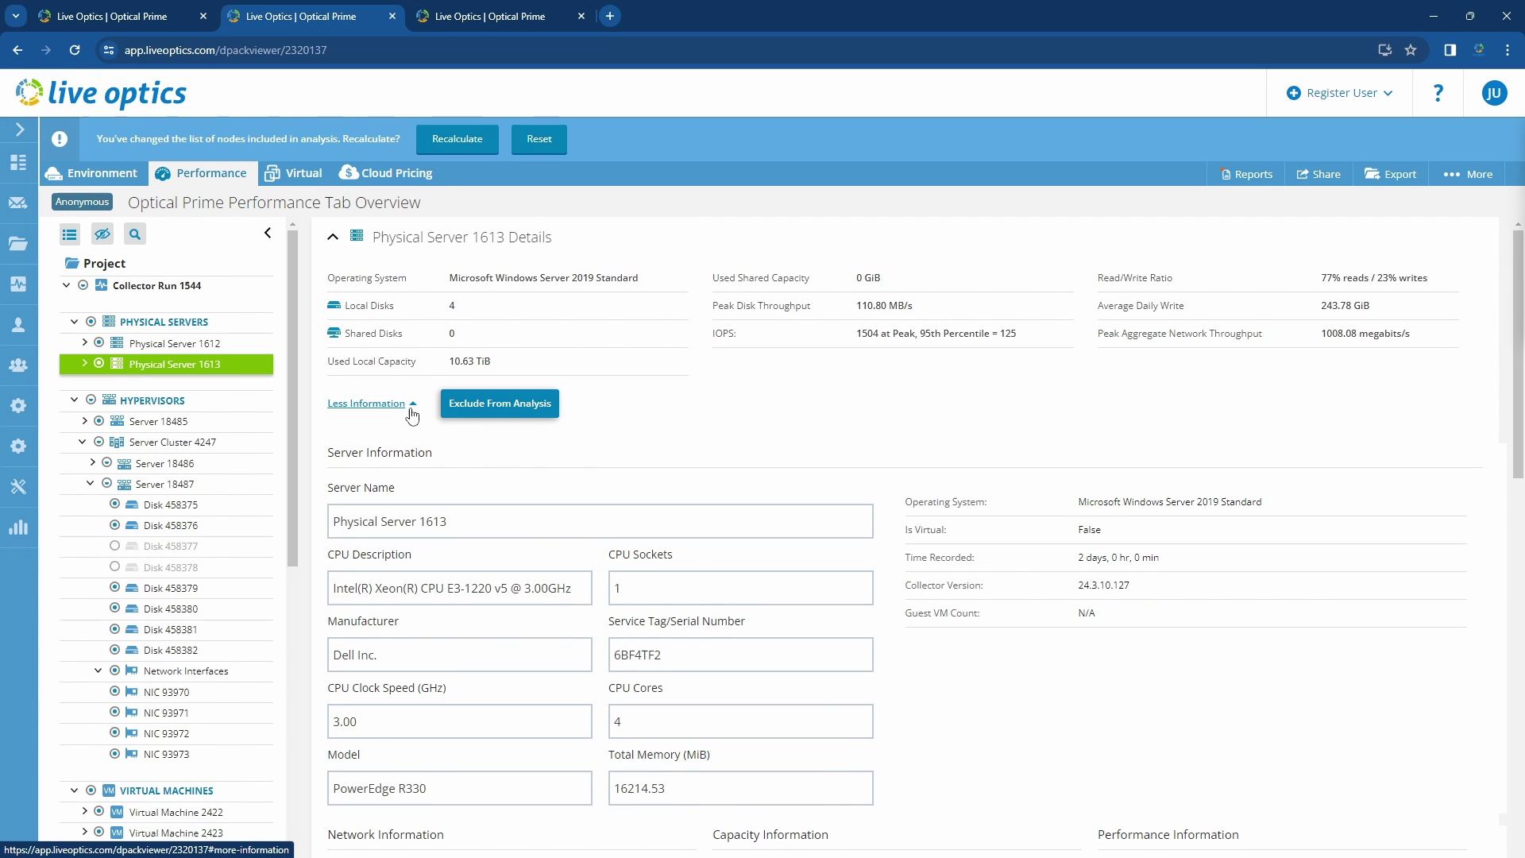
left_click(411, 409)
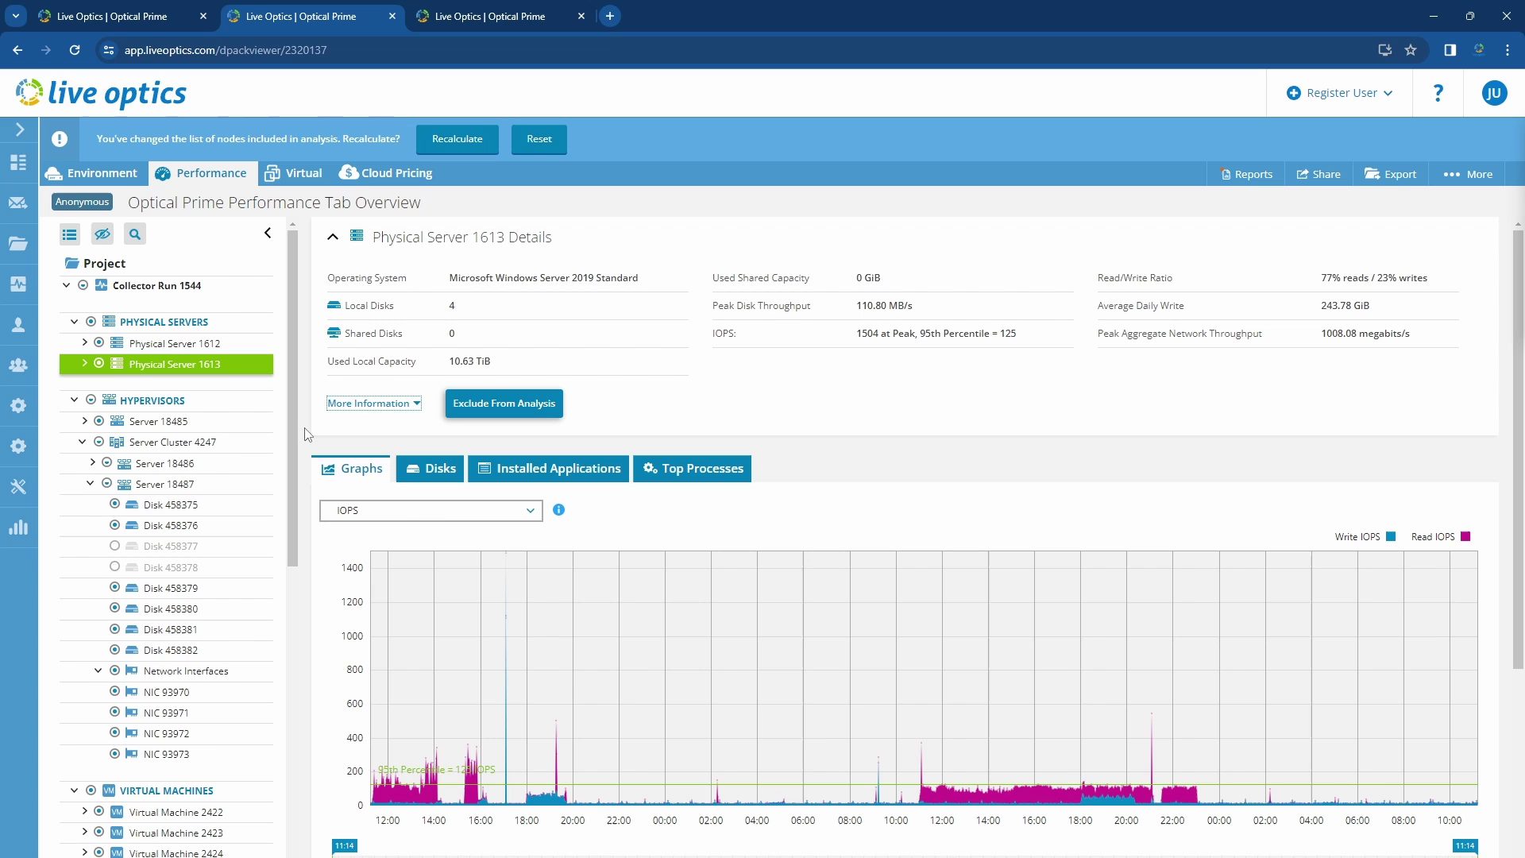
- Check Physical Server 1613's disks, installed applications and top processes, then return to its IOPS graph
left_click(422, 480)
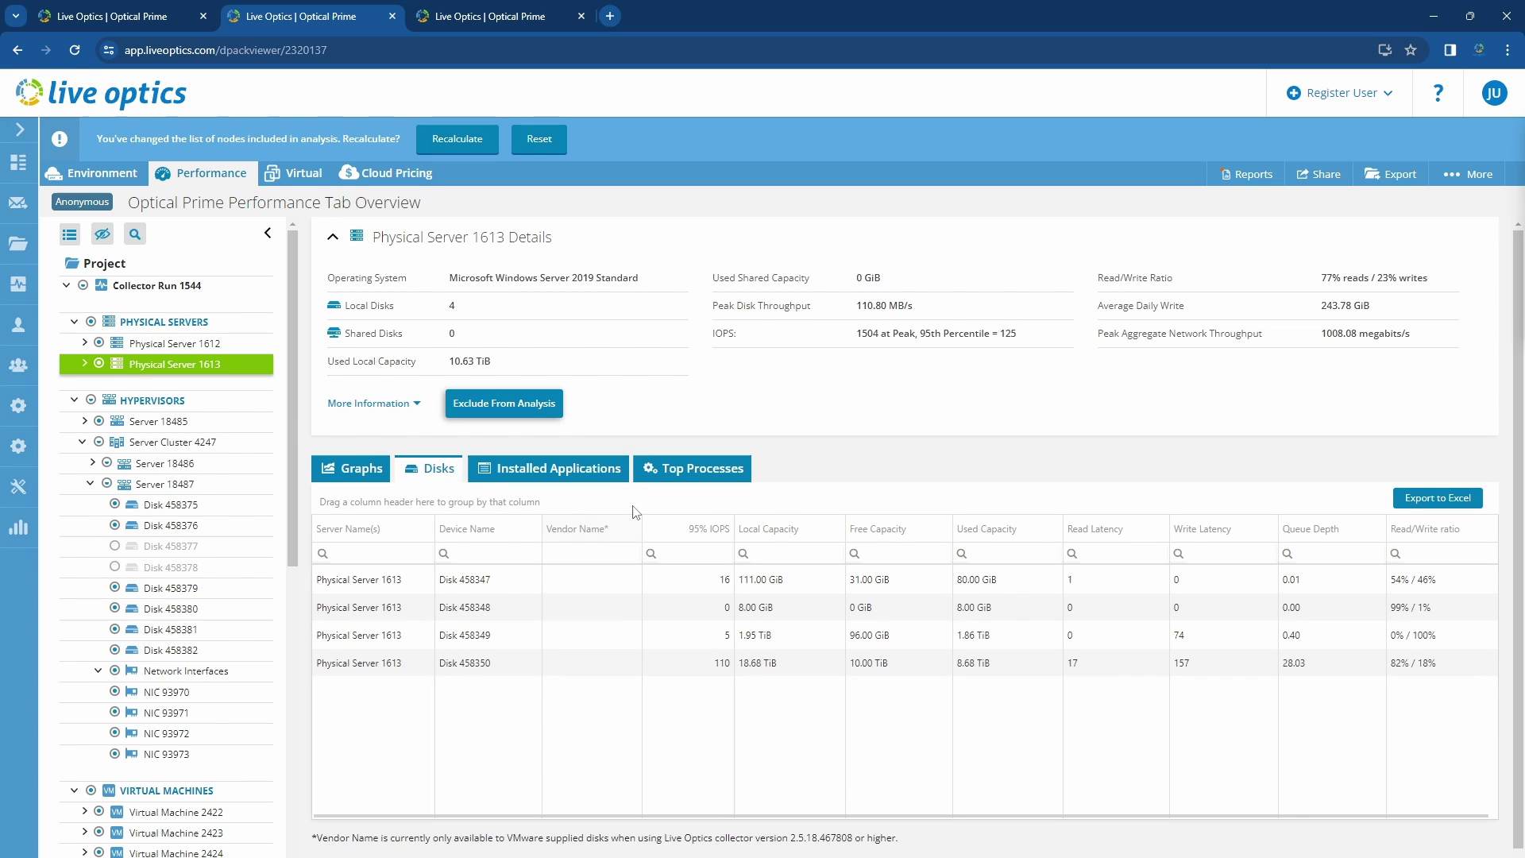
left_click(621, 485)
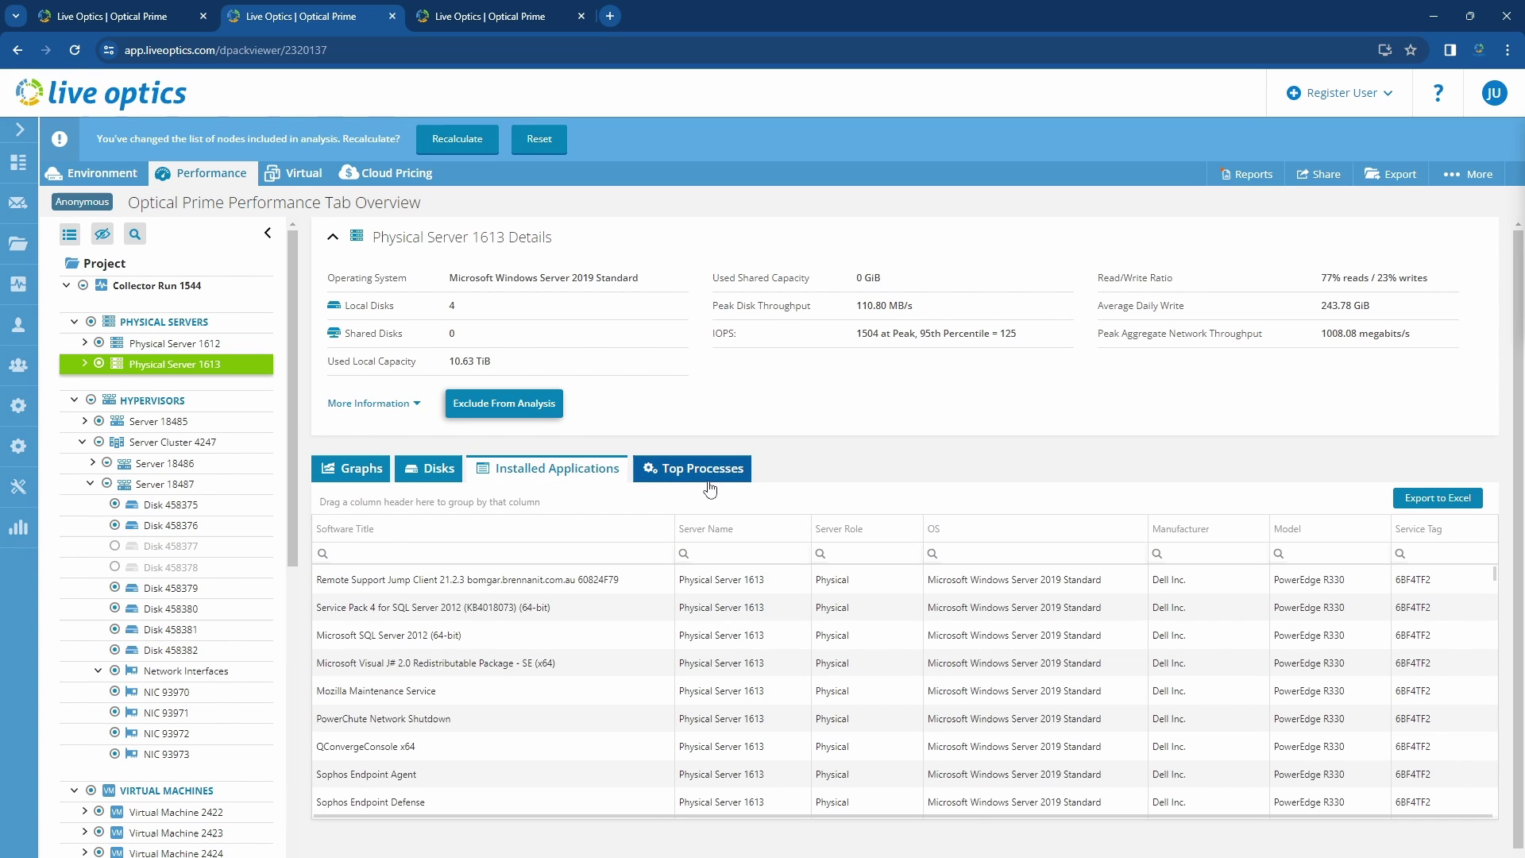
left_click(710, 486)
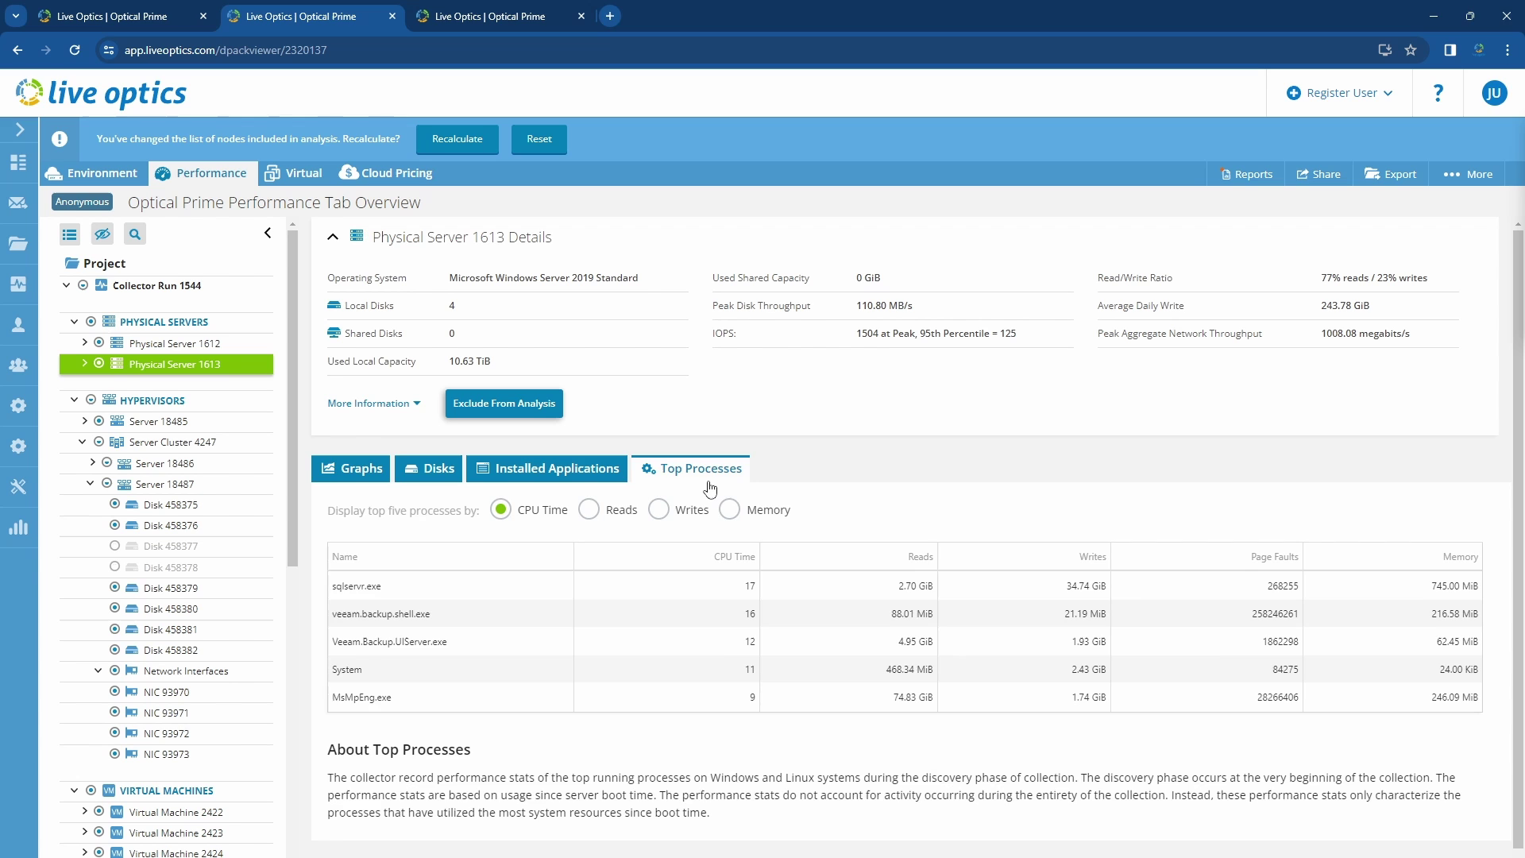
left_click(351, 469)
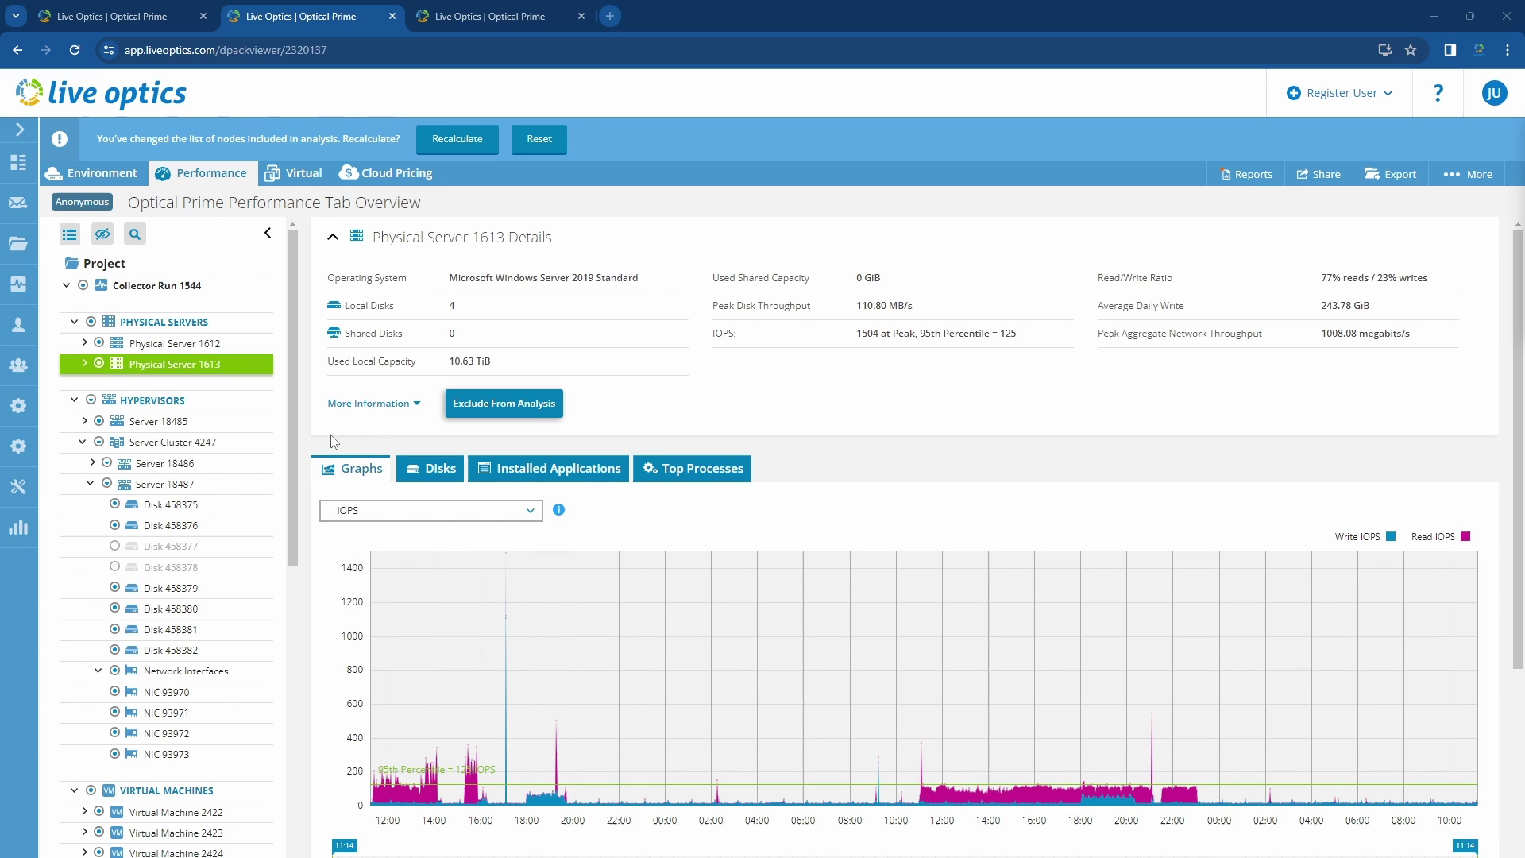
- Open Server 18487's details and review its hypervisor statistics, disks and installed applications
left_click(203, 486)
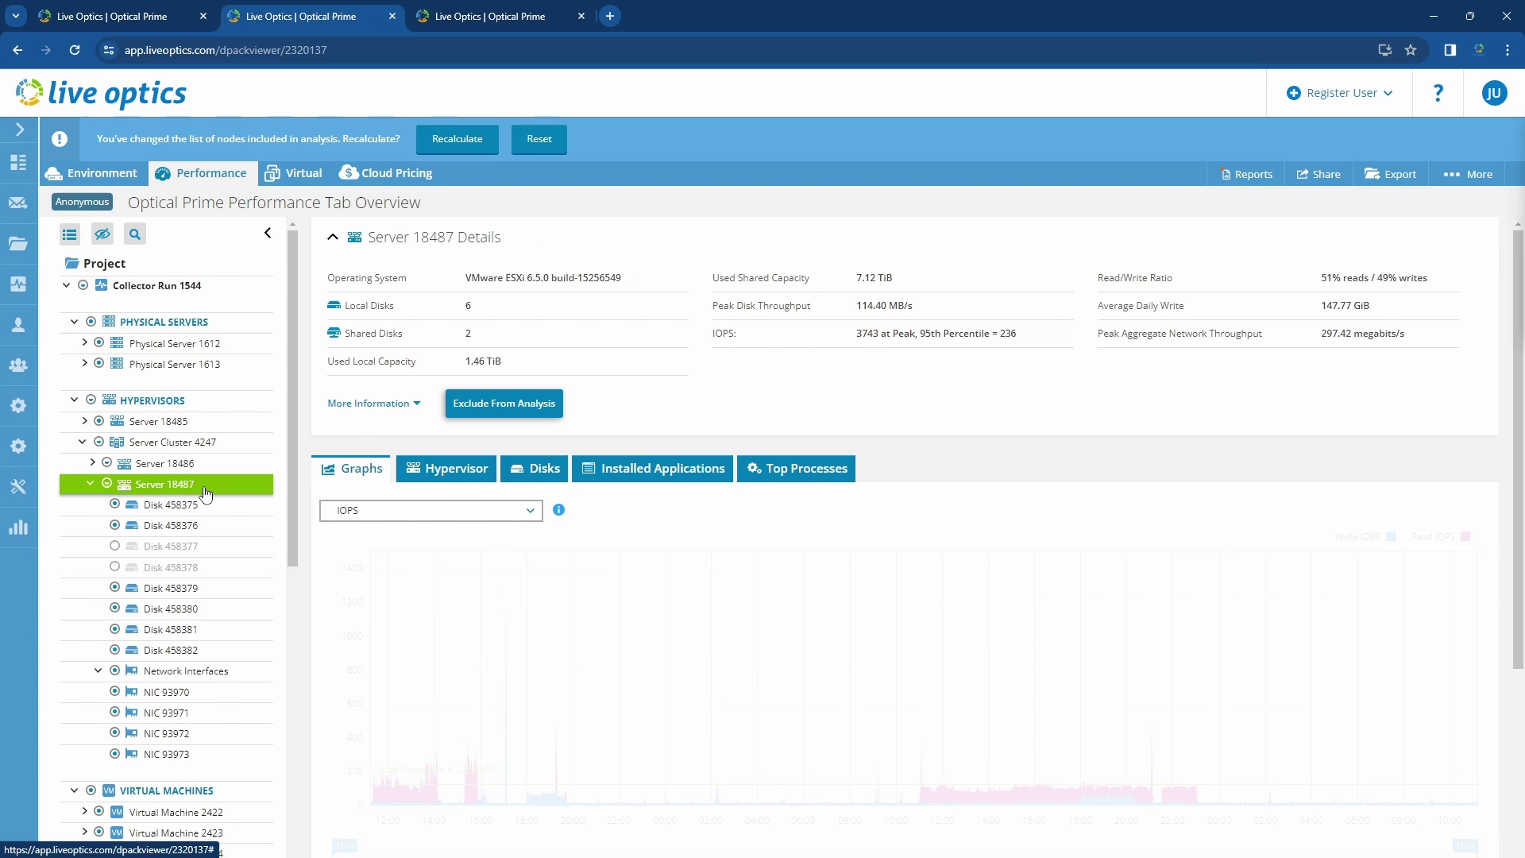
left_click(448, 485)
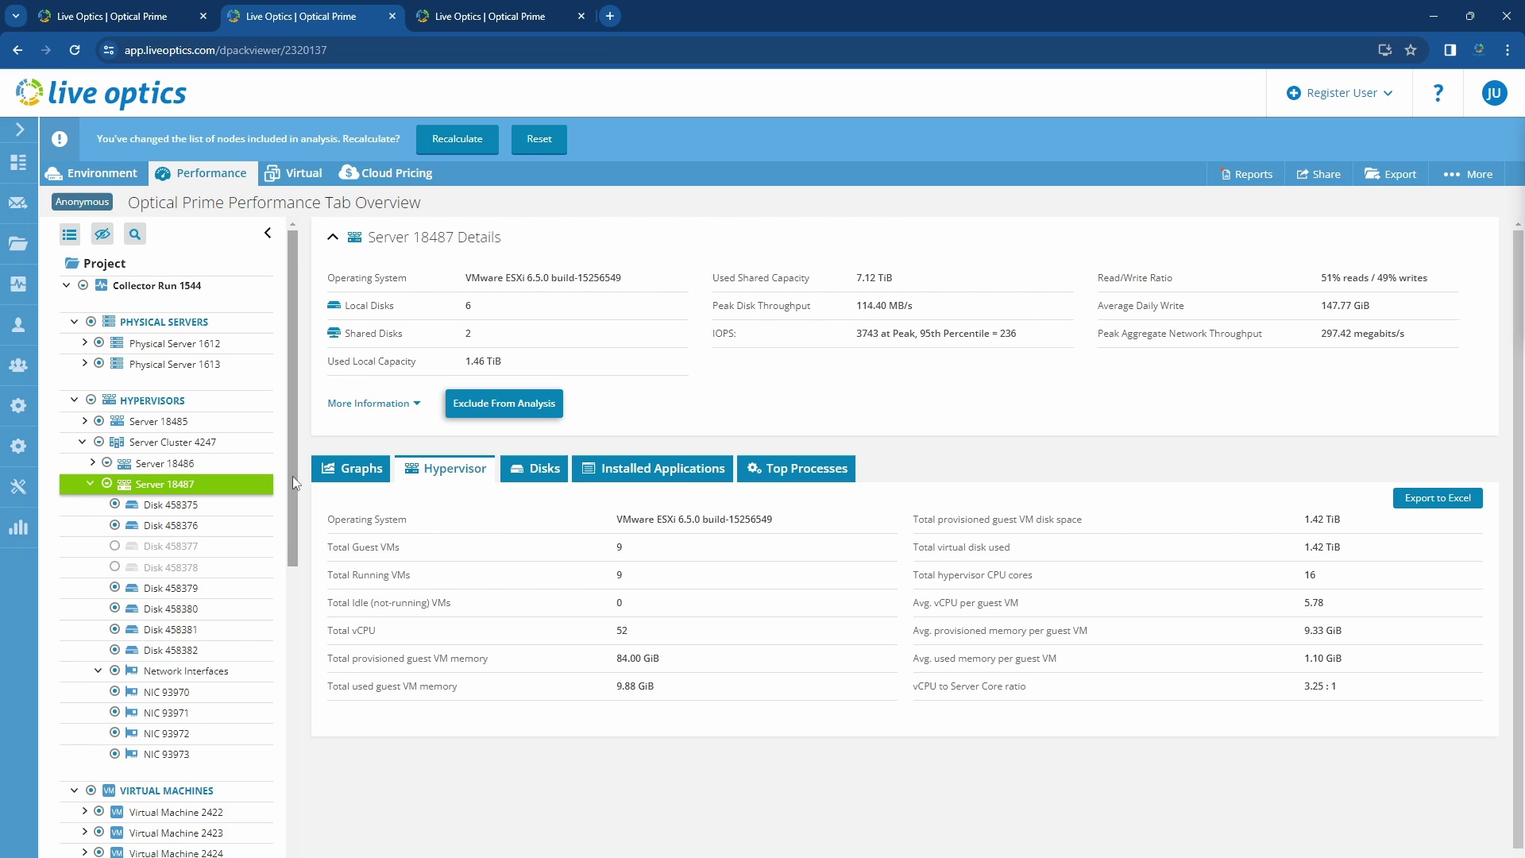
left_click_drag(293, 475, 309, 582)
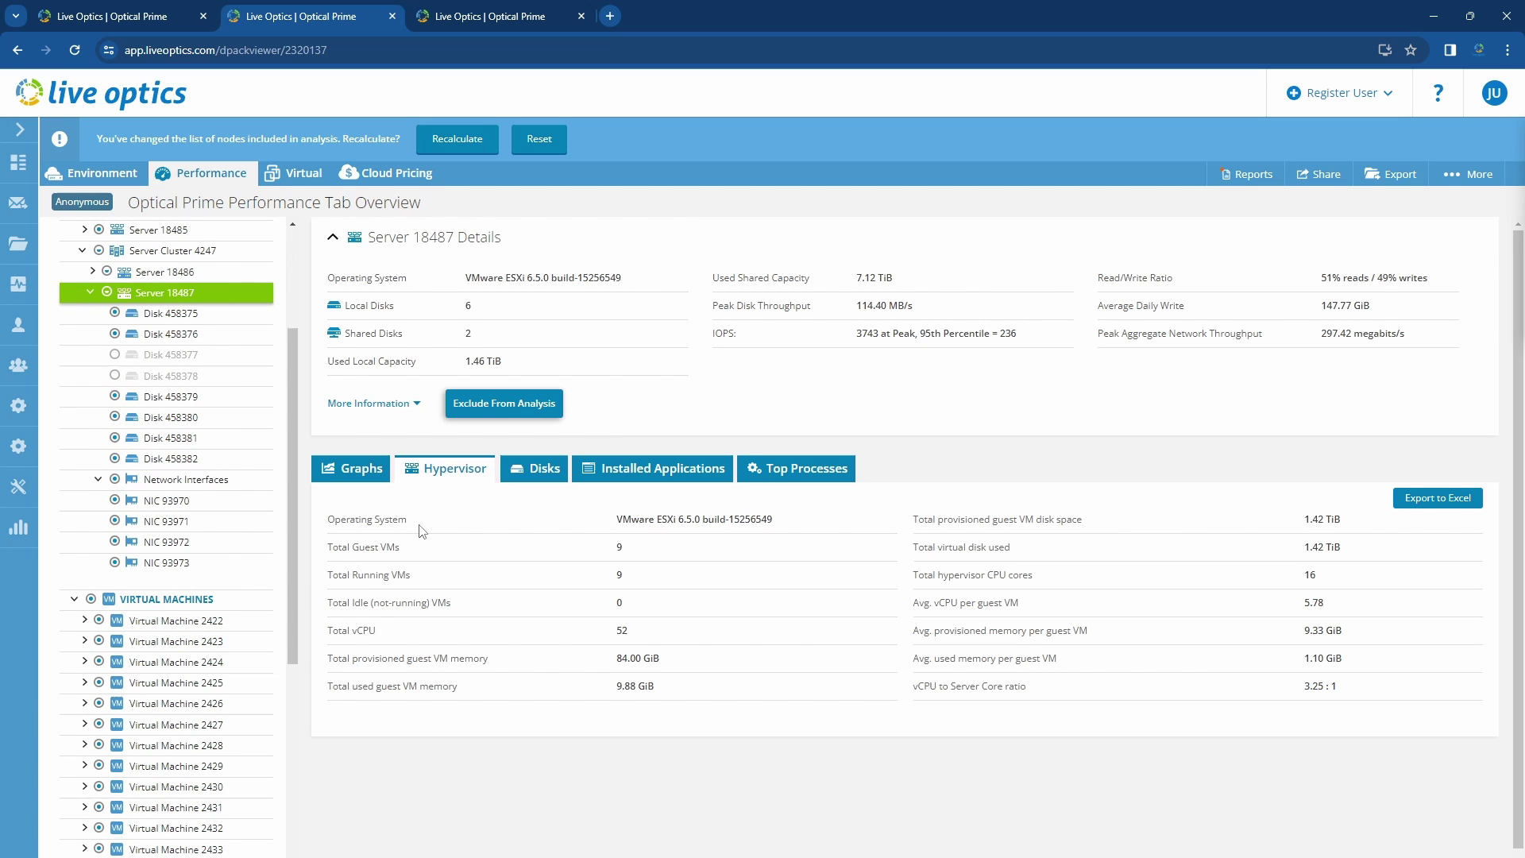
left_click(534, 470)
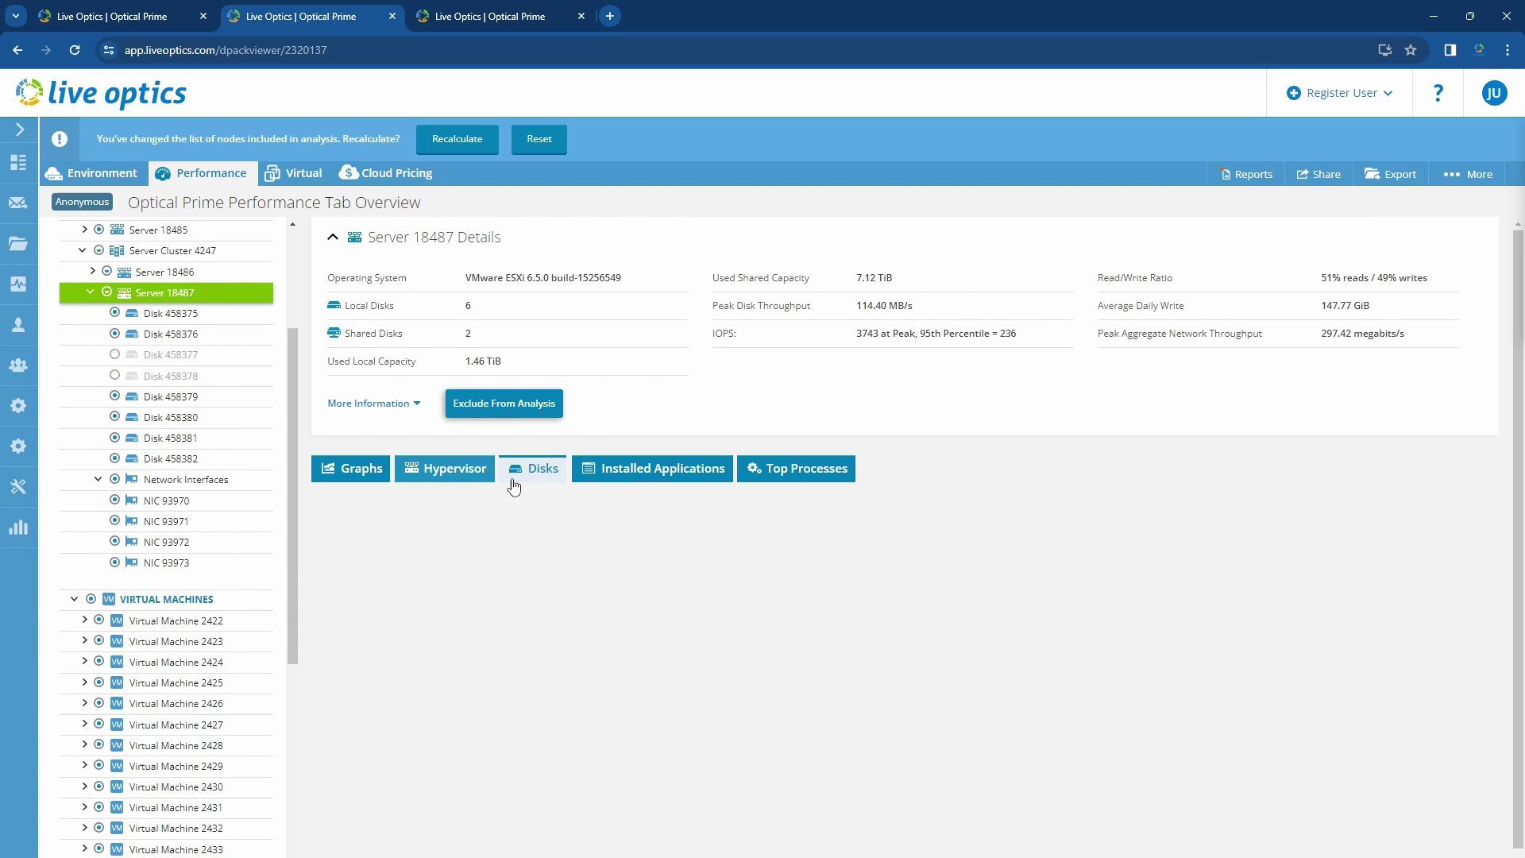
left_click(606, 481)
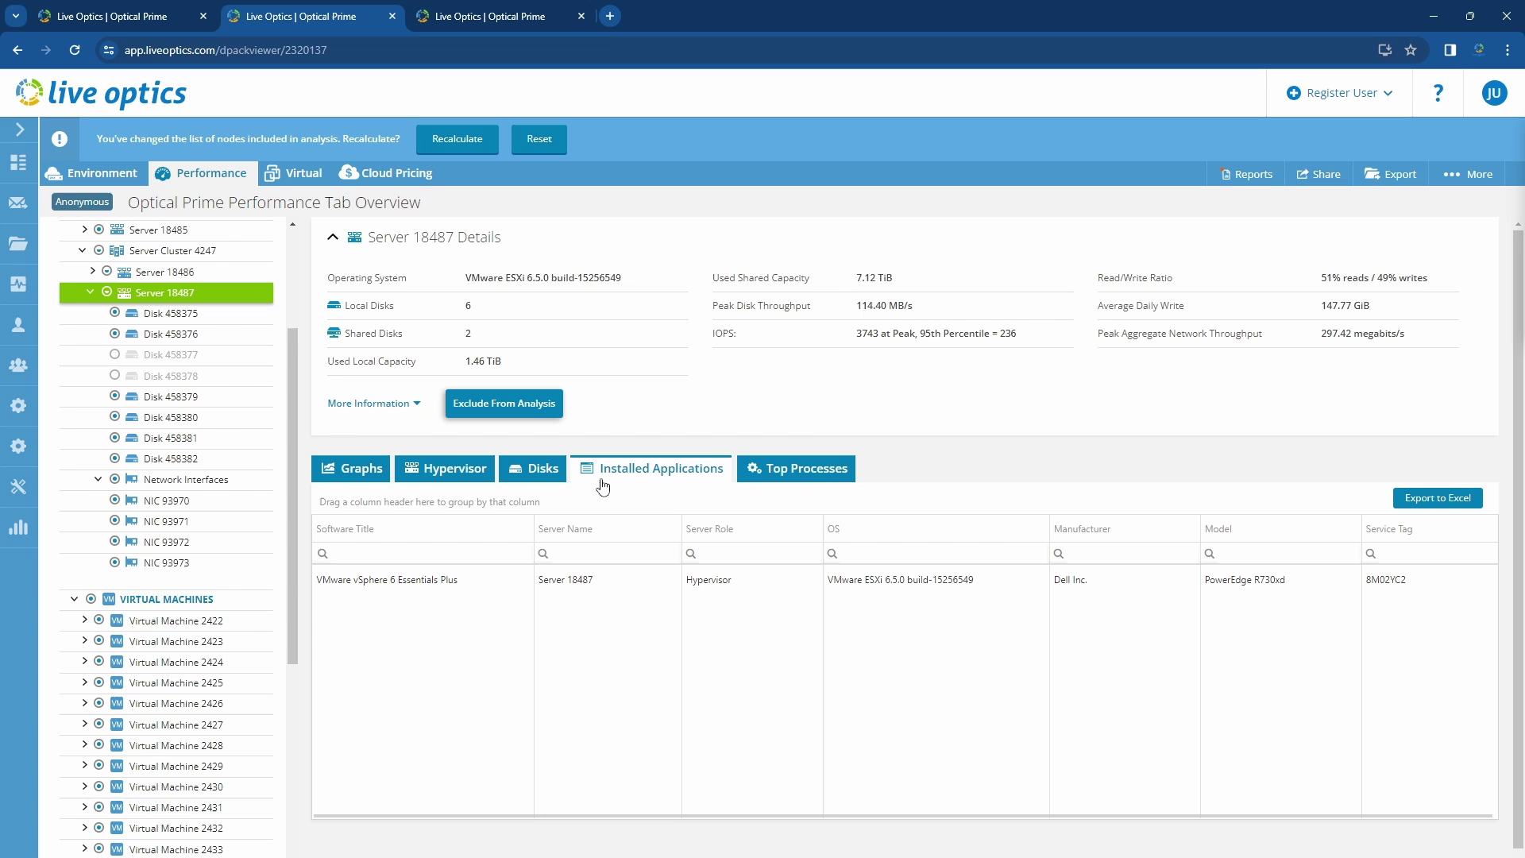
- Review Virtual Machine 2422's graphs, disks, installed applications and top processes, then switch to Collector Run 196's project
left_click(218, 624)
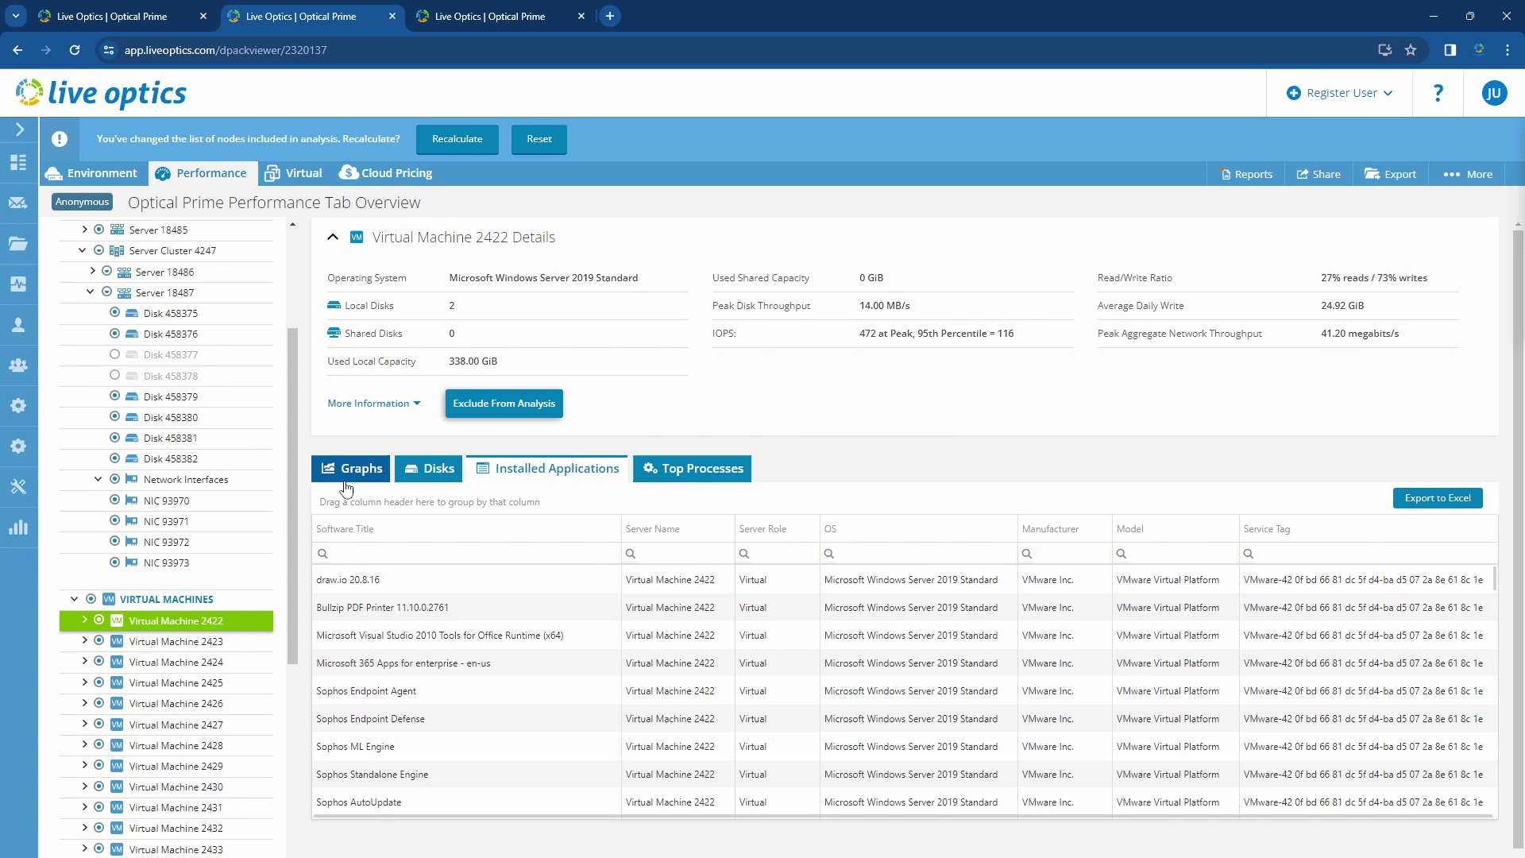
left_click(346, 488)
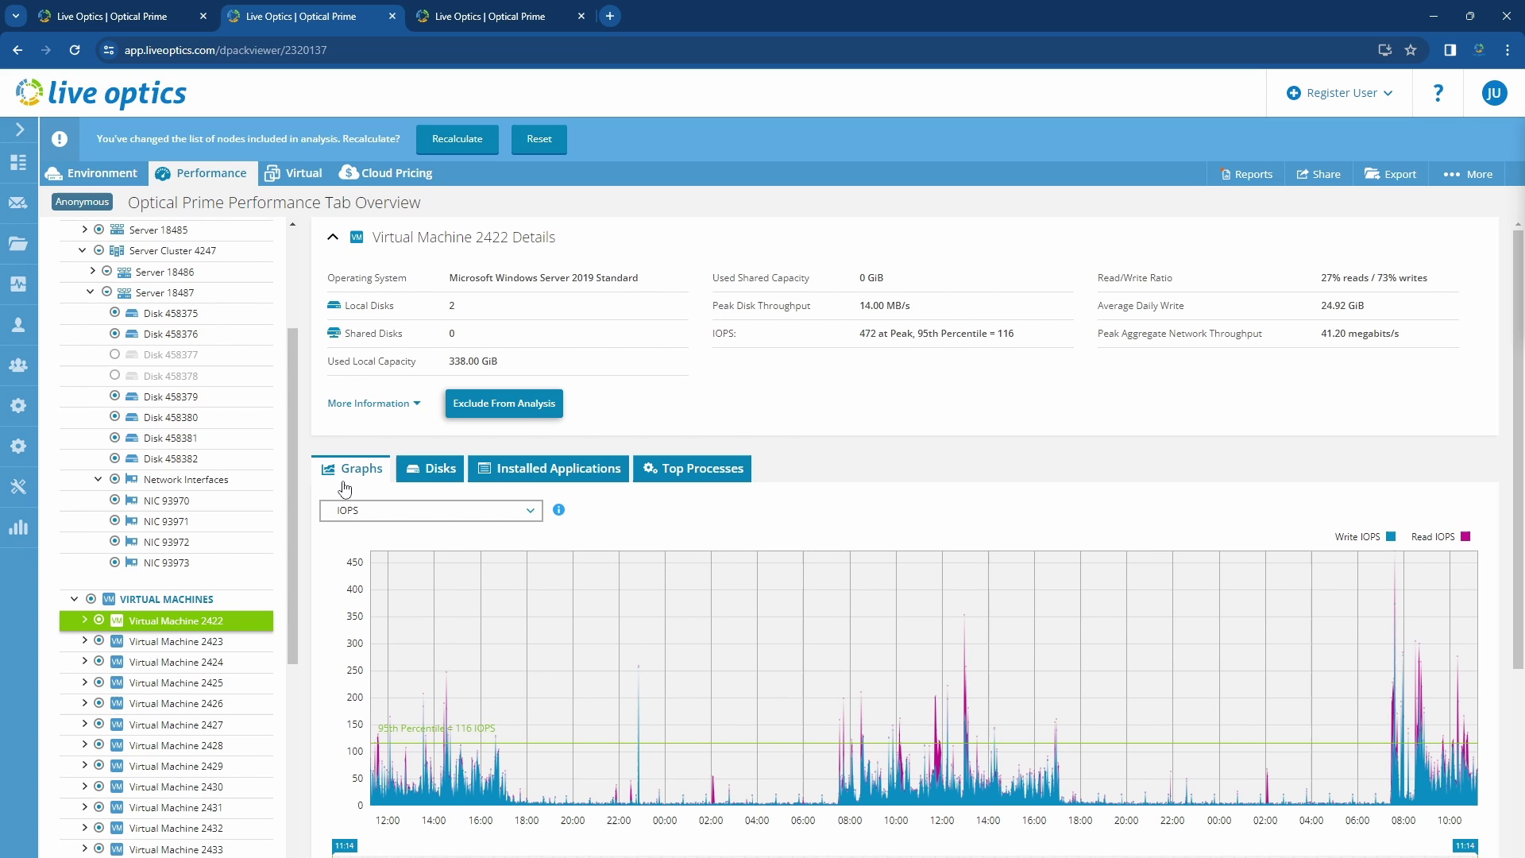
left_click(418, 482)
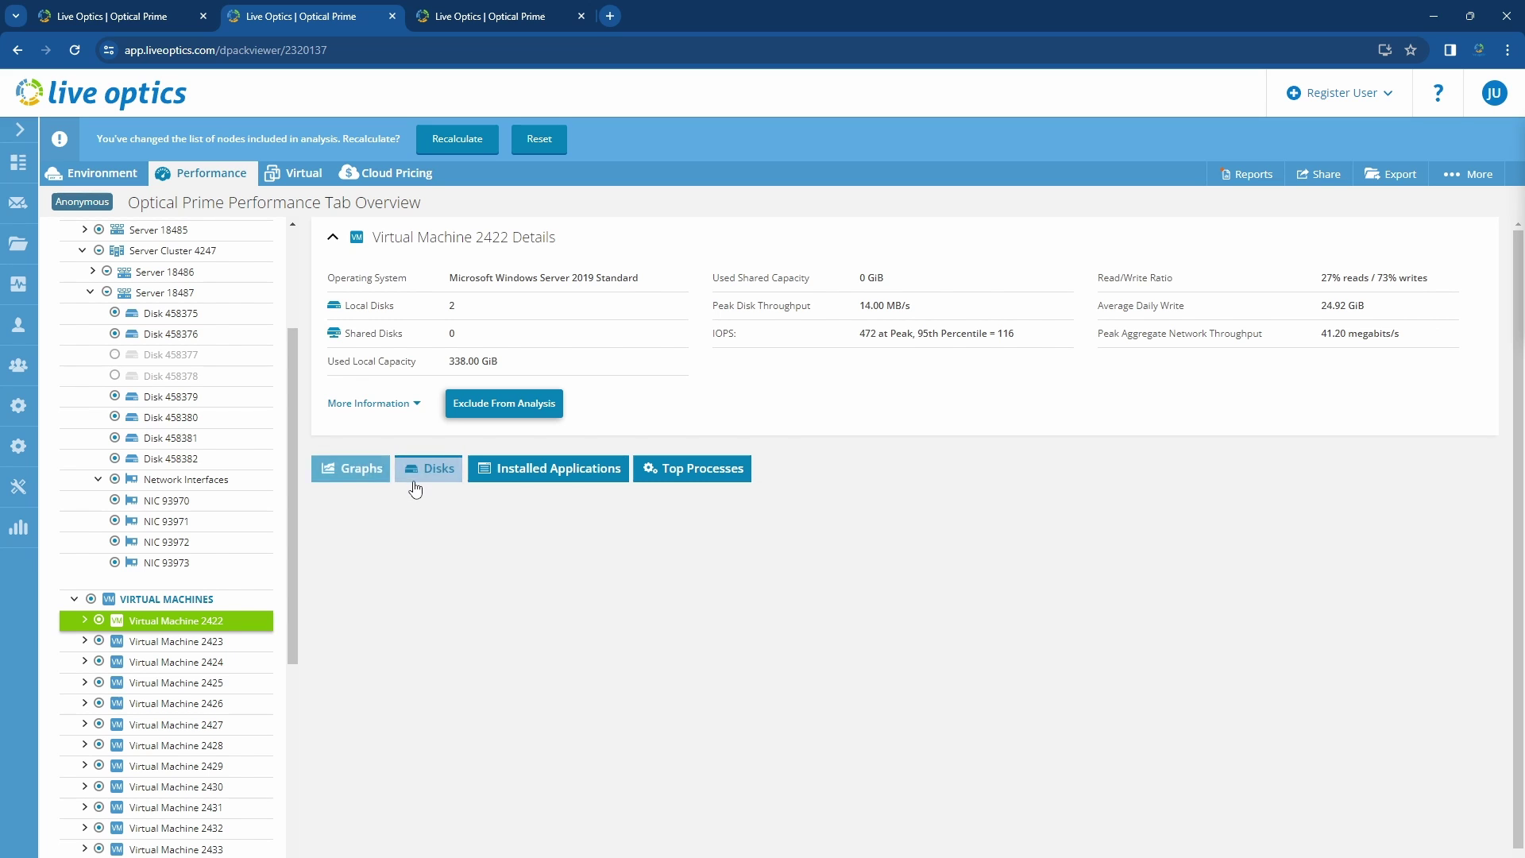
left_click(493, 485)
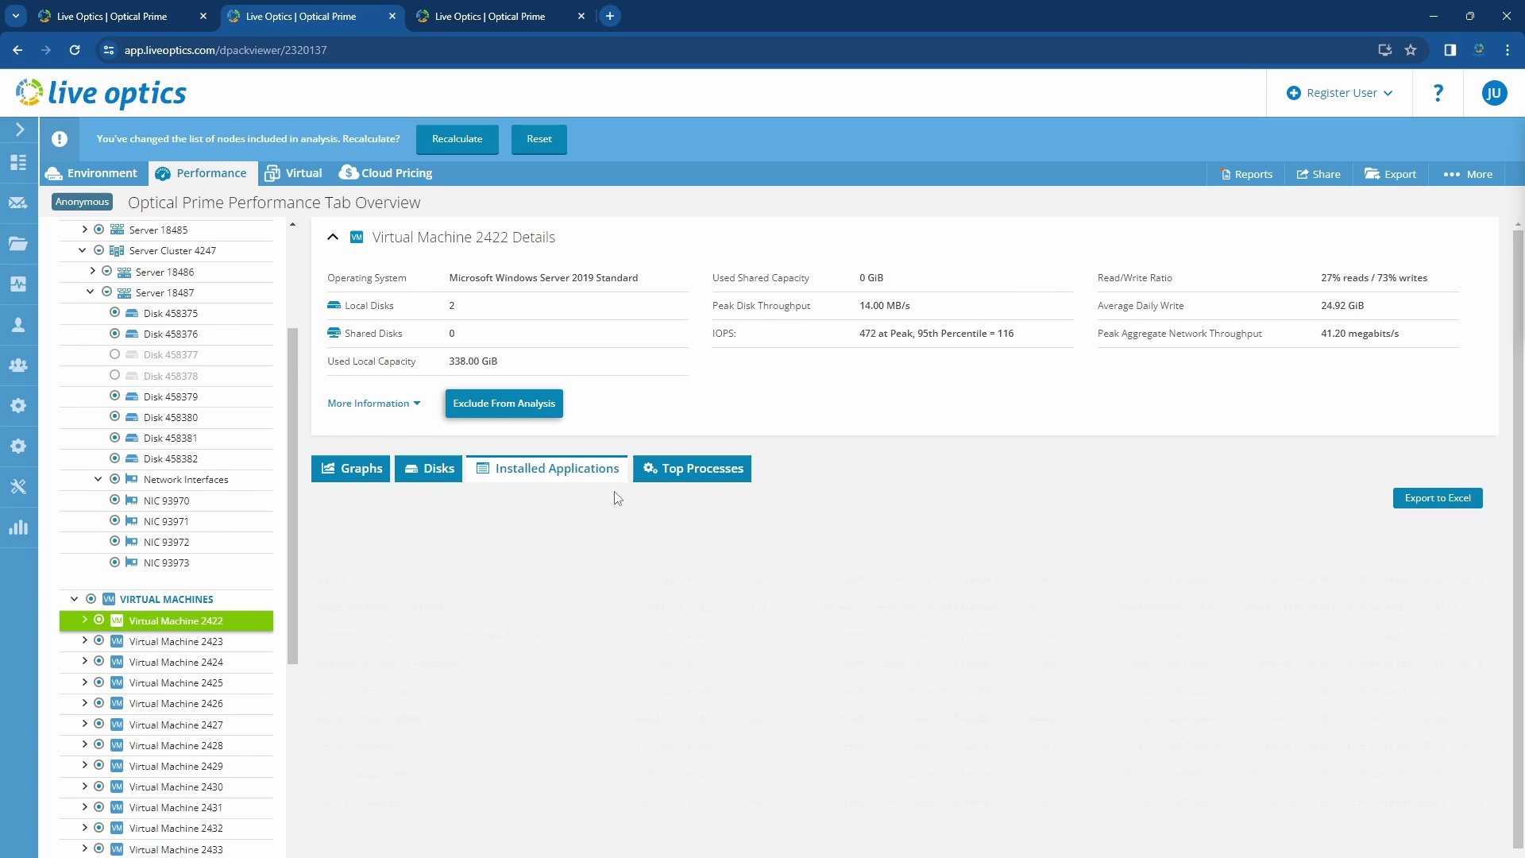
left_click(648, 486)
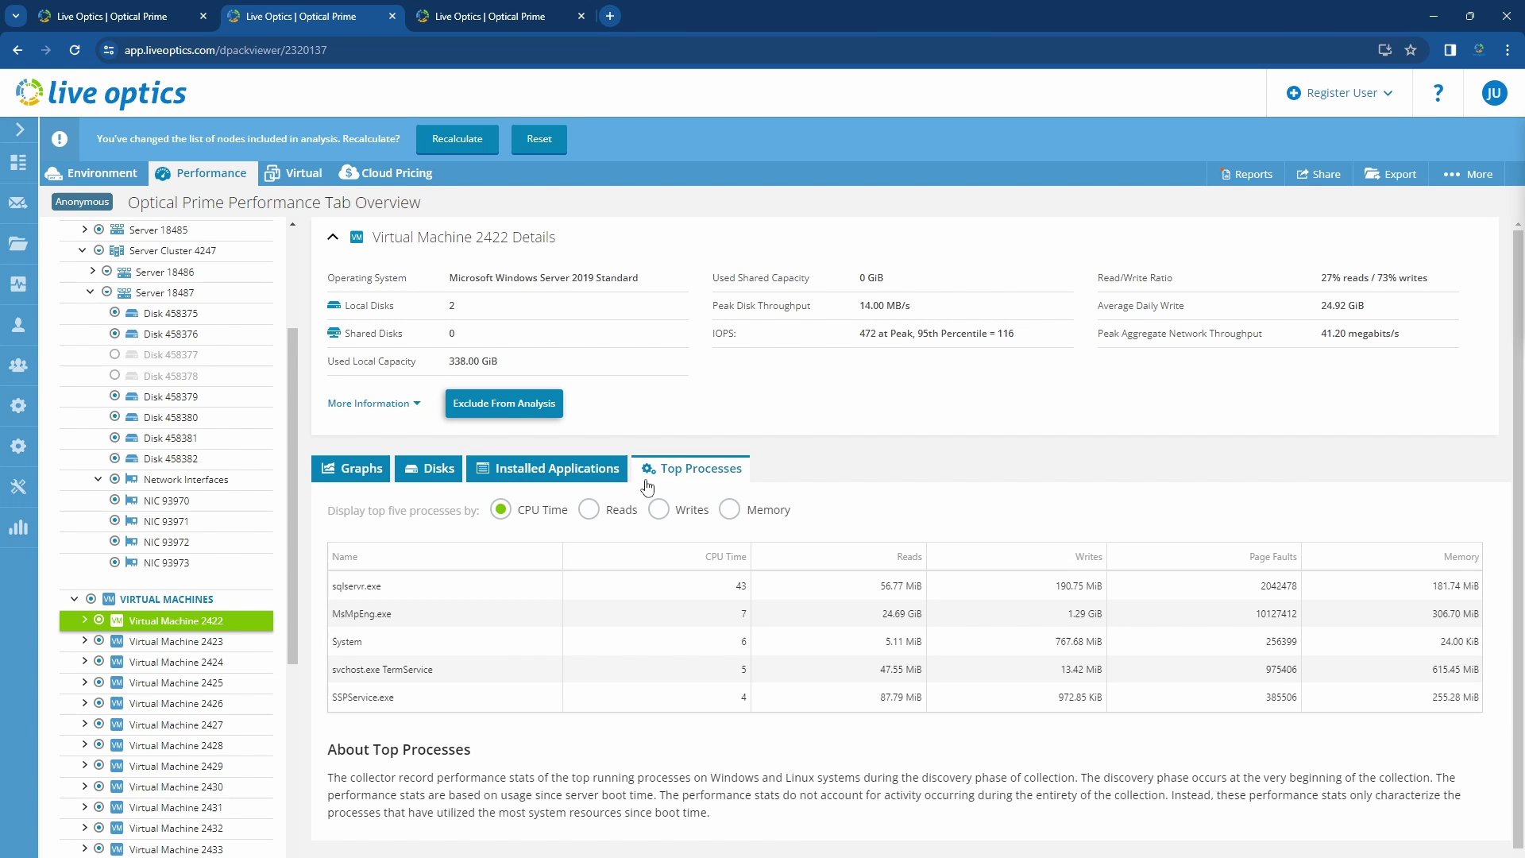
left_click(502, 20)
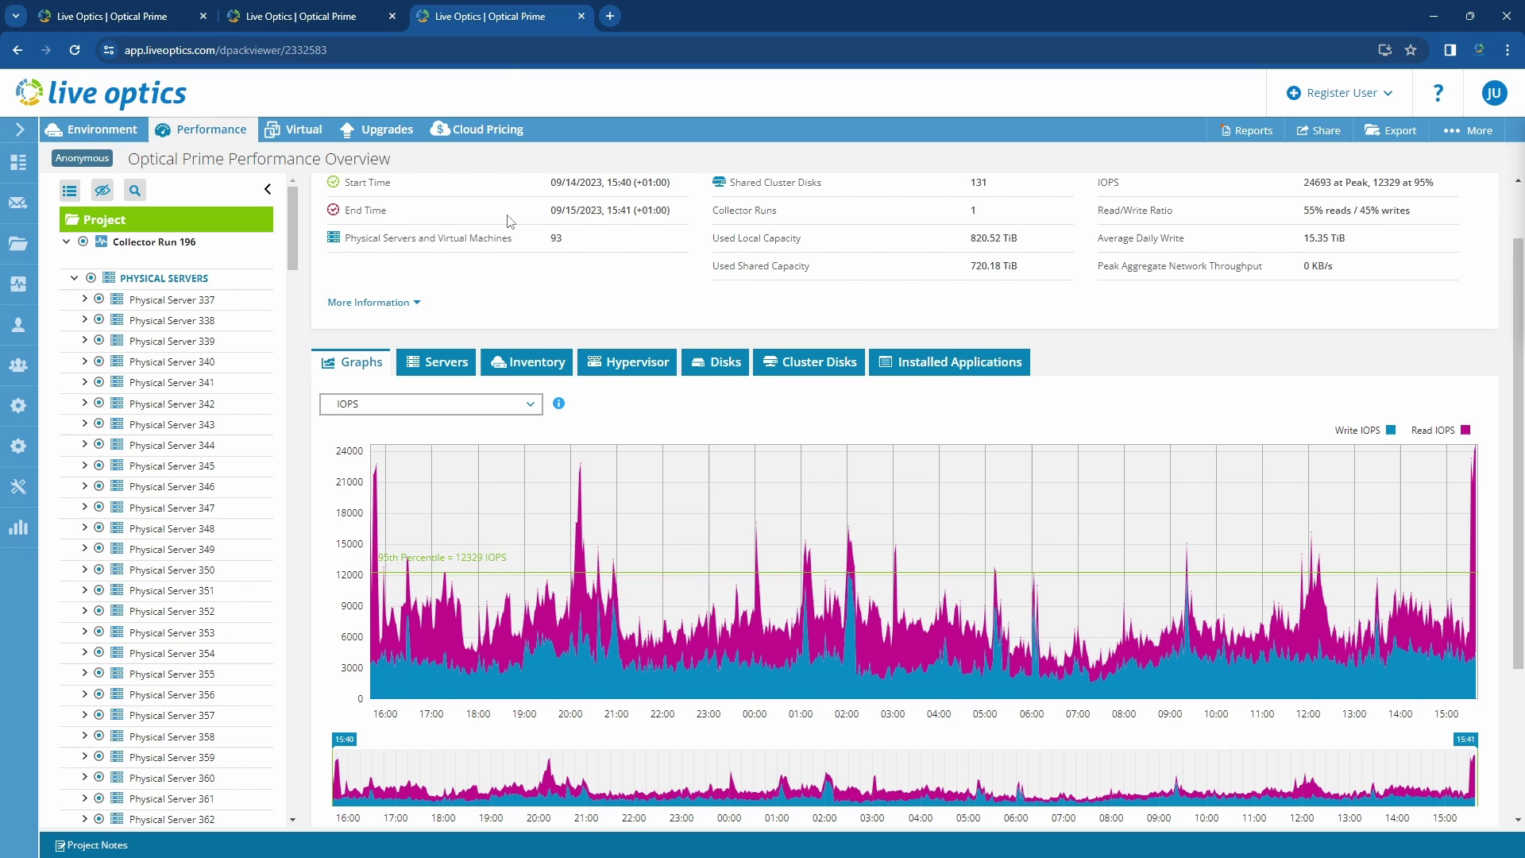
- Set the overview graph type to All, stacking IOPS, Disk Throughput and IO Size charts
left_click(535, 409)
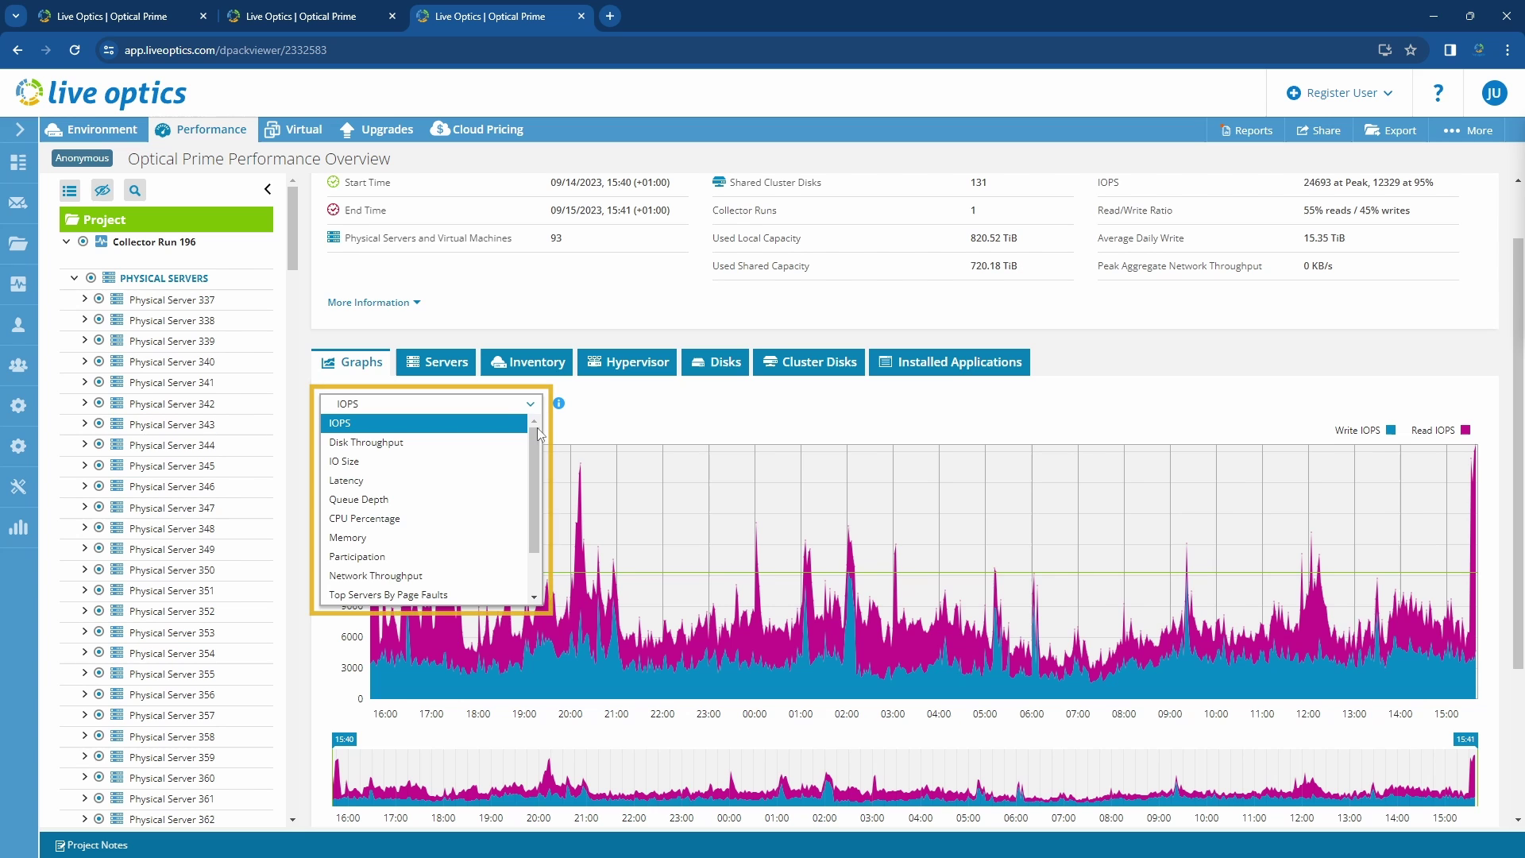
scroll(534, 493, "down", 2)
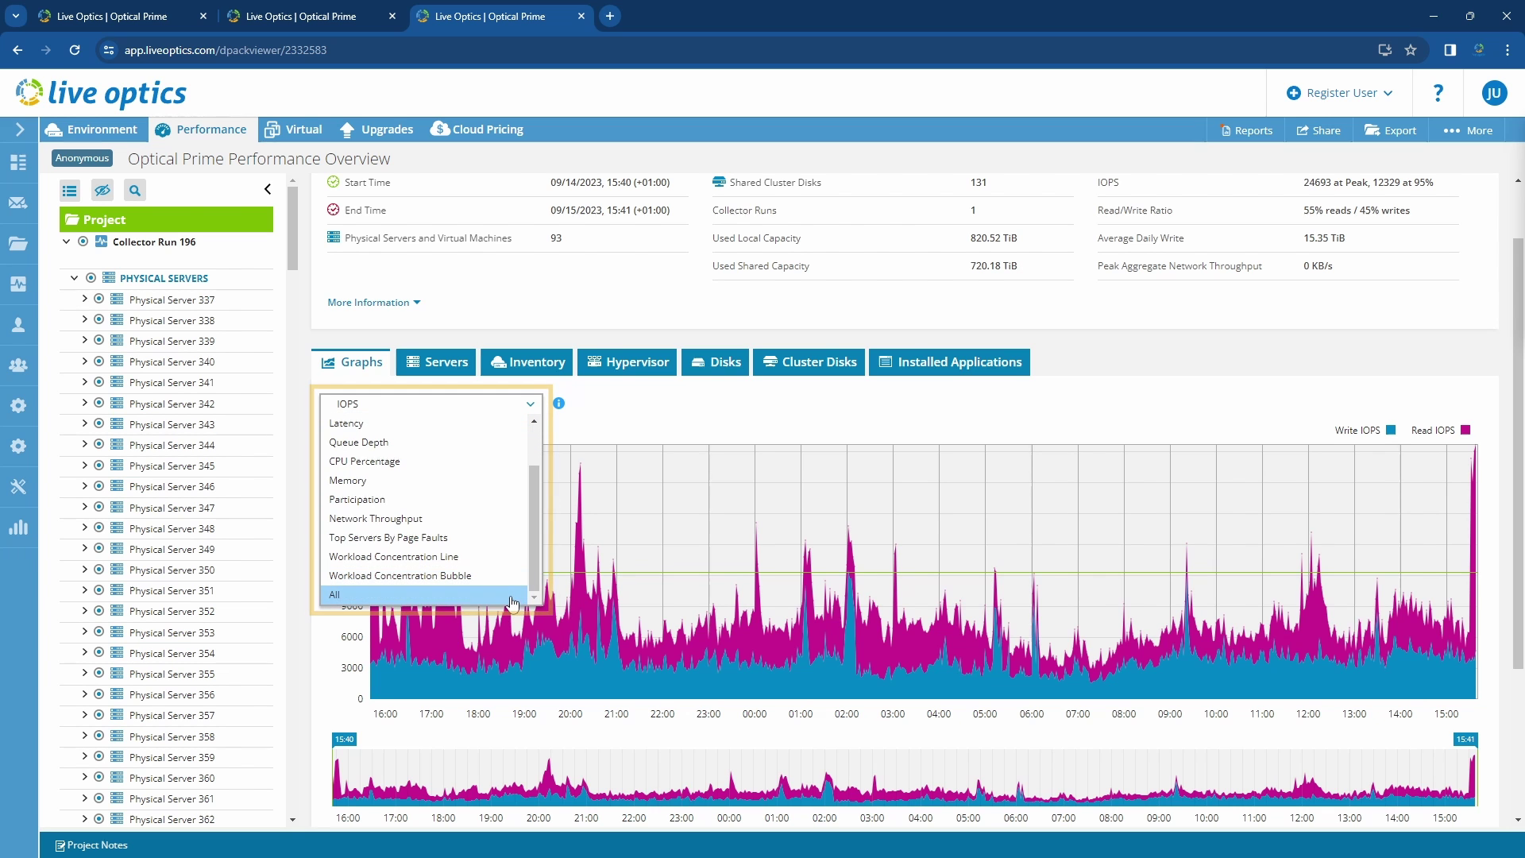
left_click(373, 594)
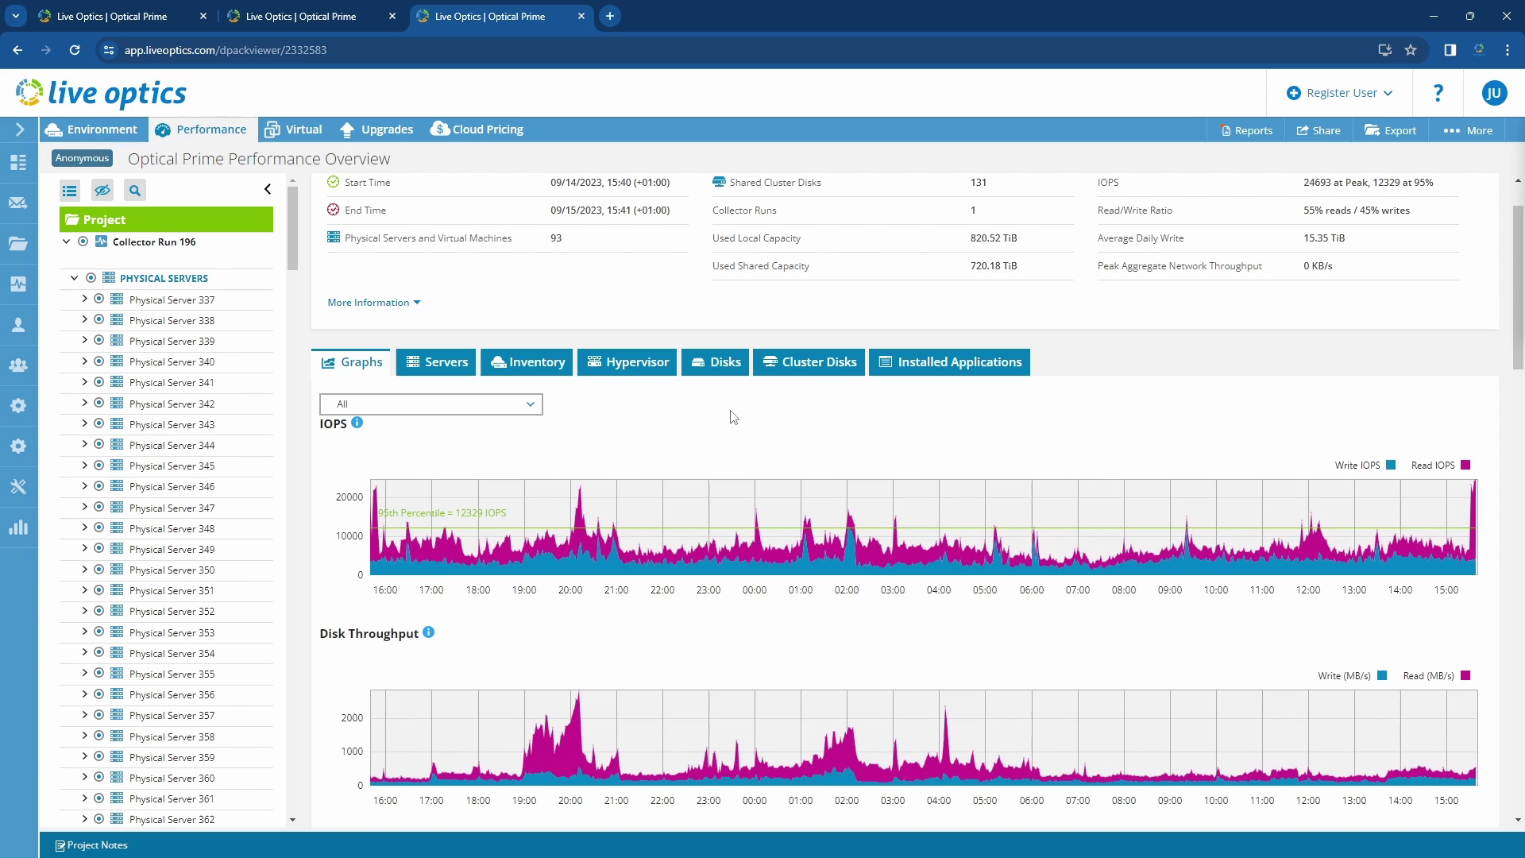
left_click_drag(1520, 359, 1522, 326)
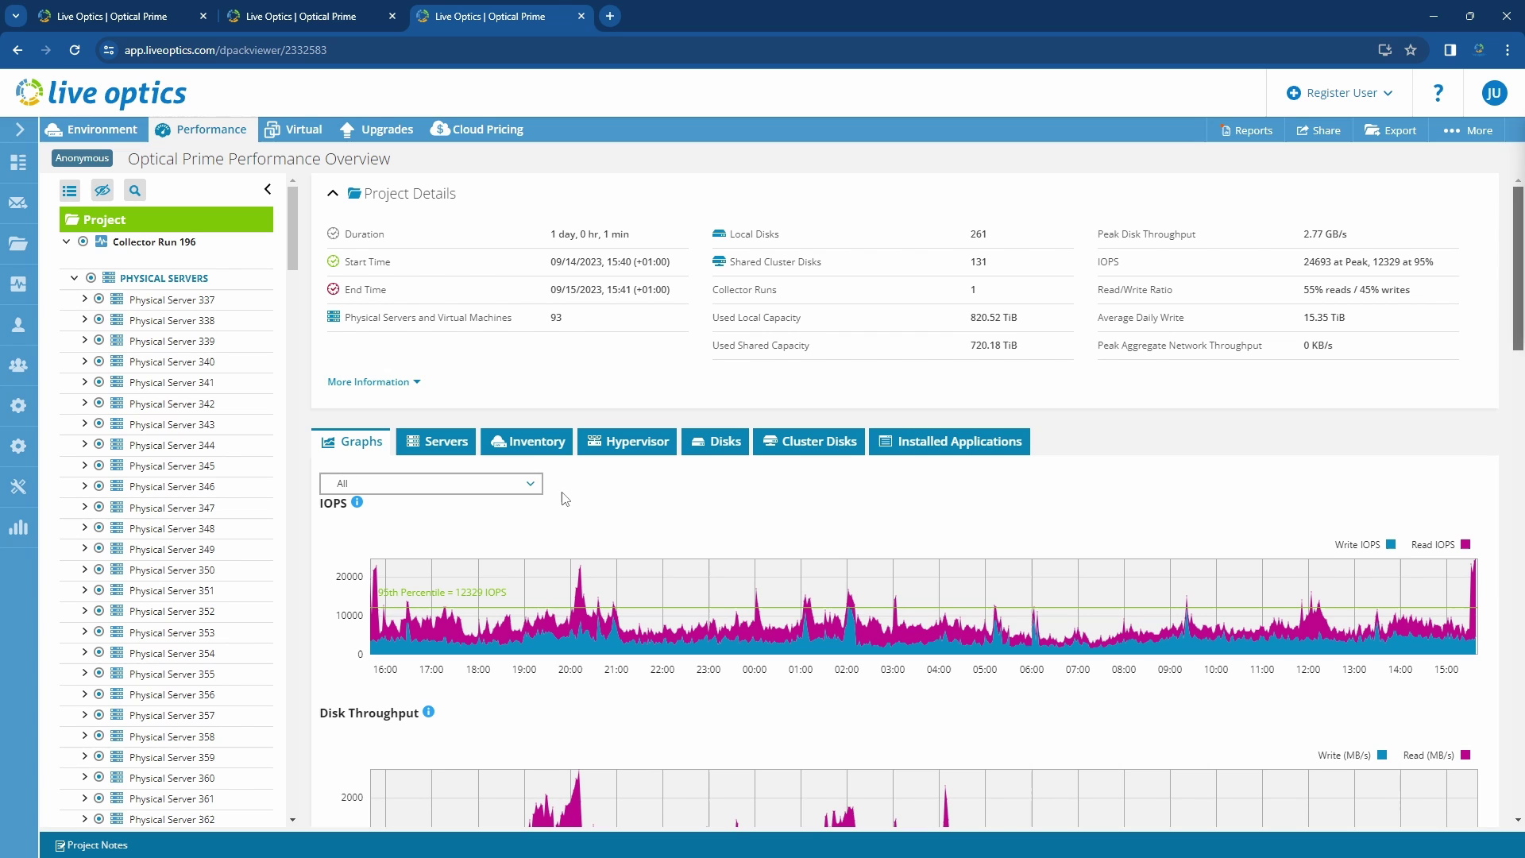
- Switch the overview graph to Participation and narrow its time range to 00:00–00:45
left_click(531, 484)
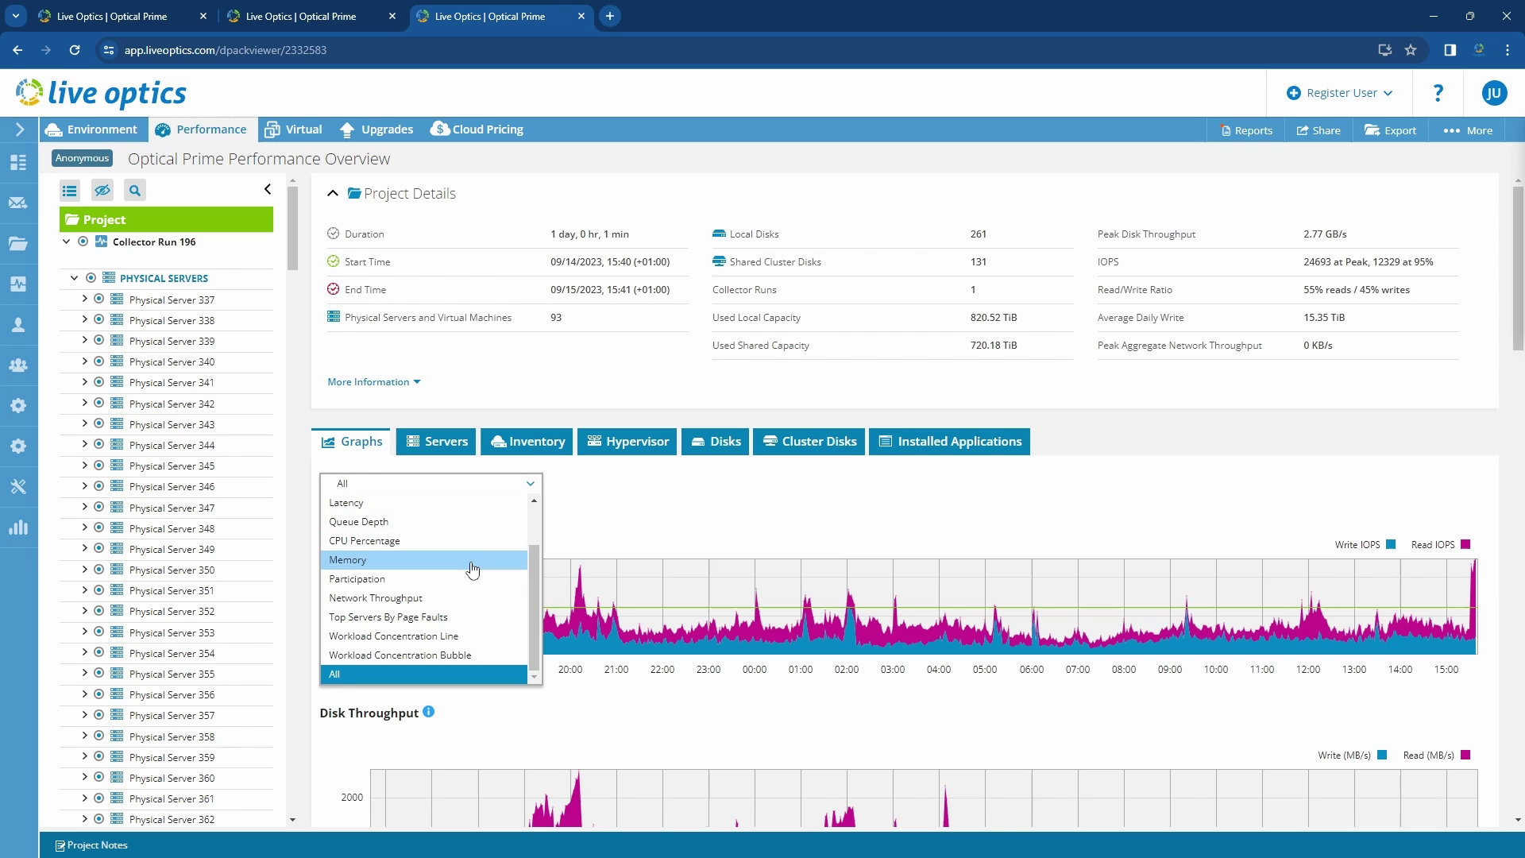
left_click(373, 578)
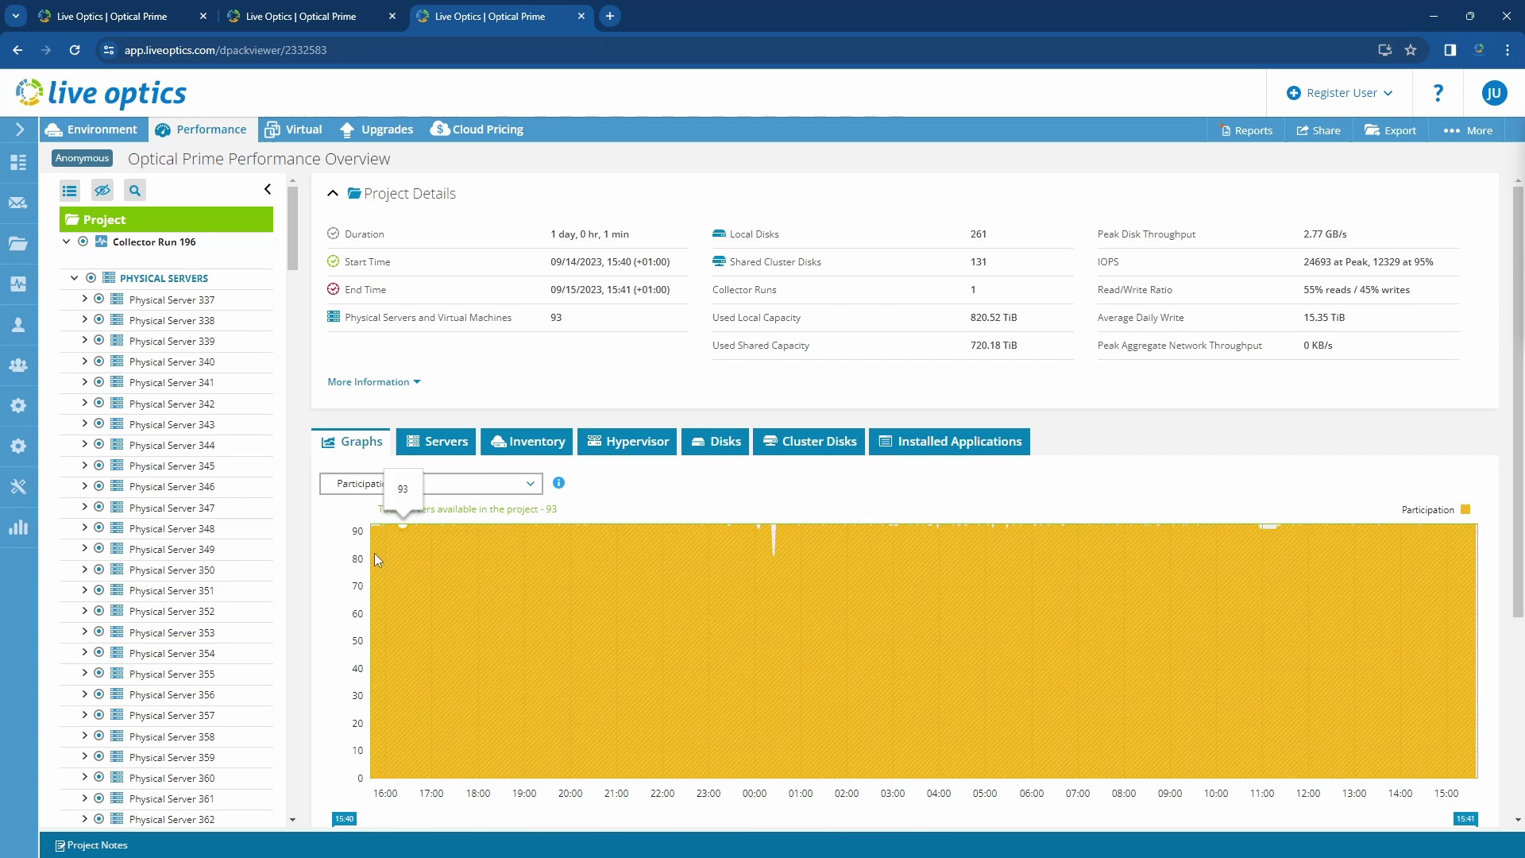
scroll(326, 552, "down", 1)
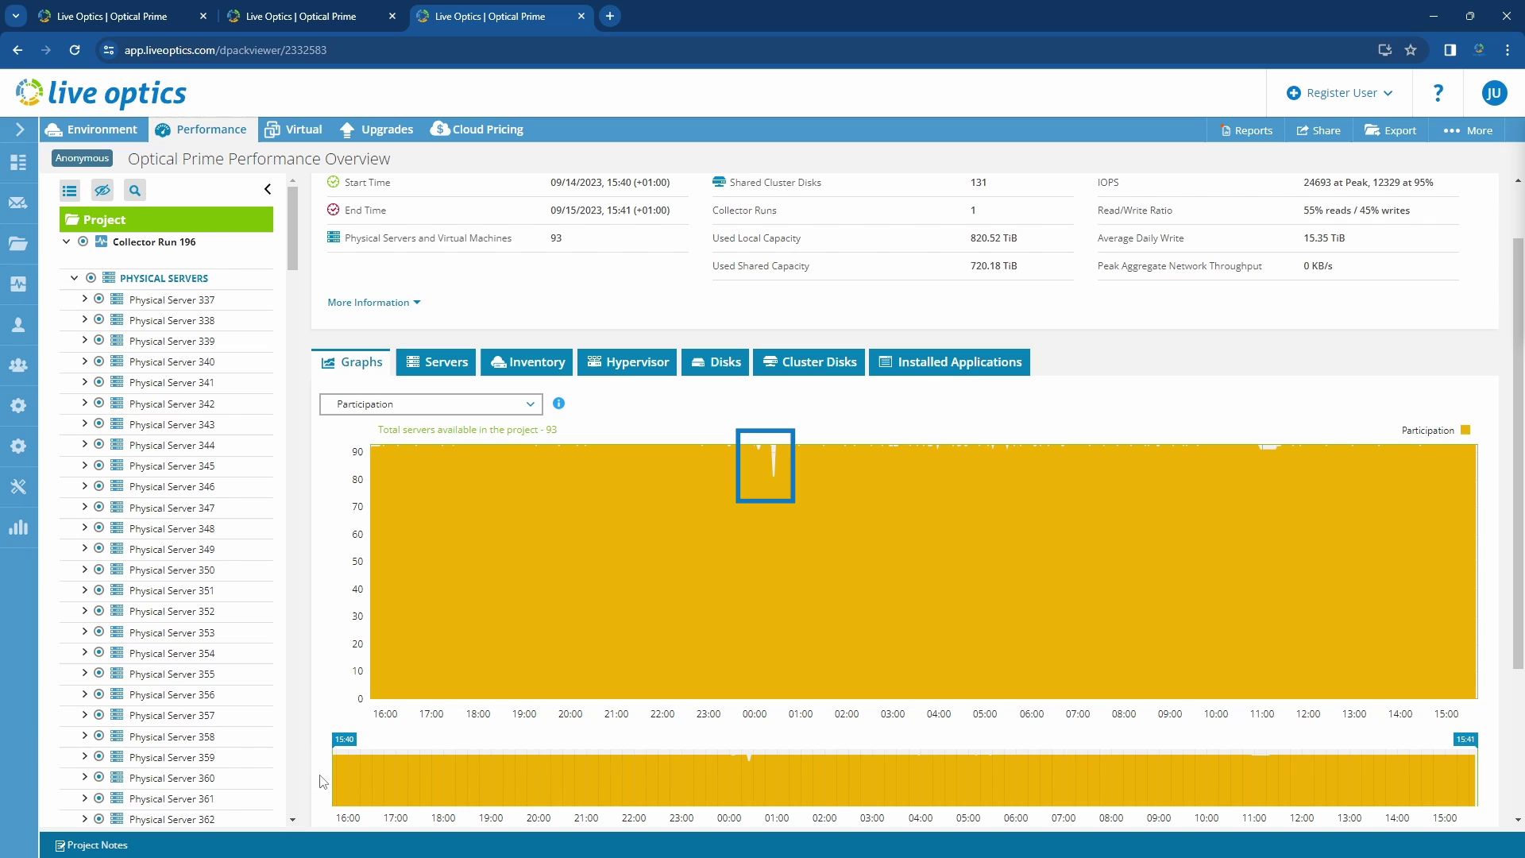
left_click_drag(332, 780, 729, 781)
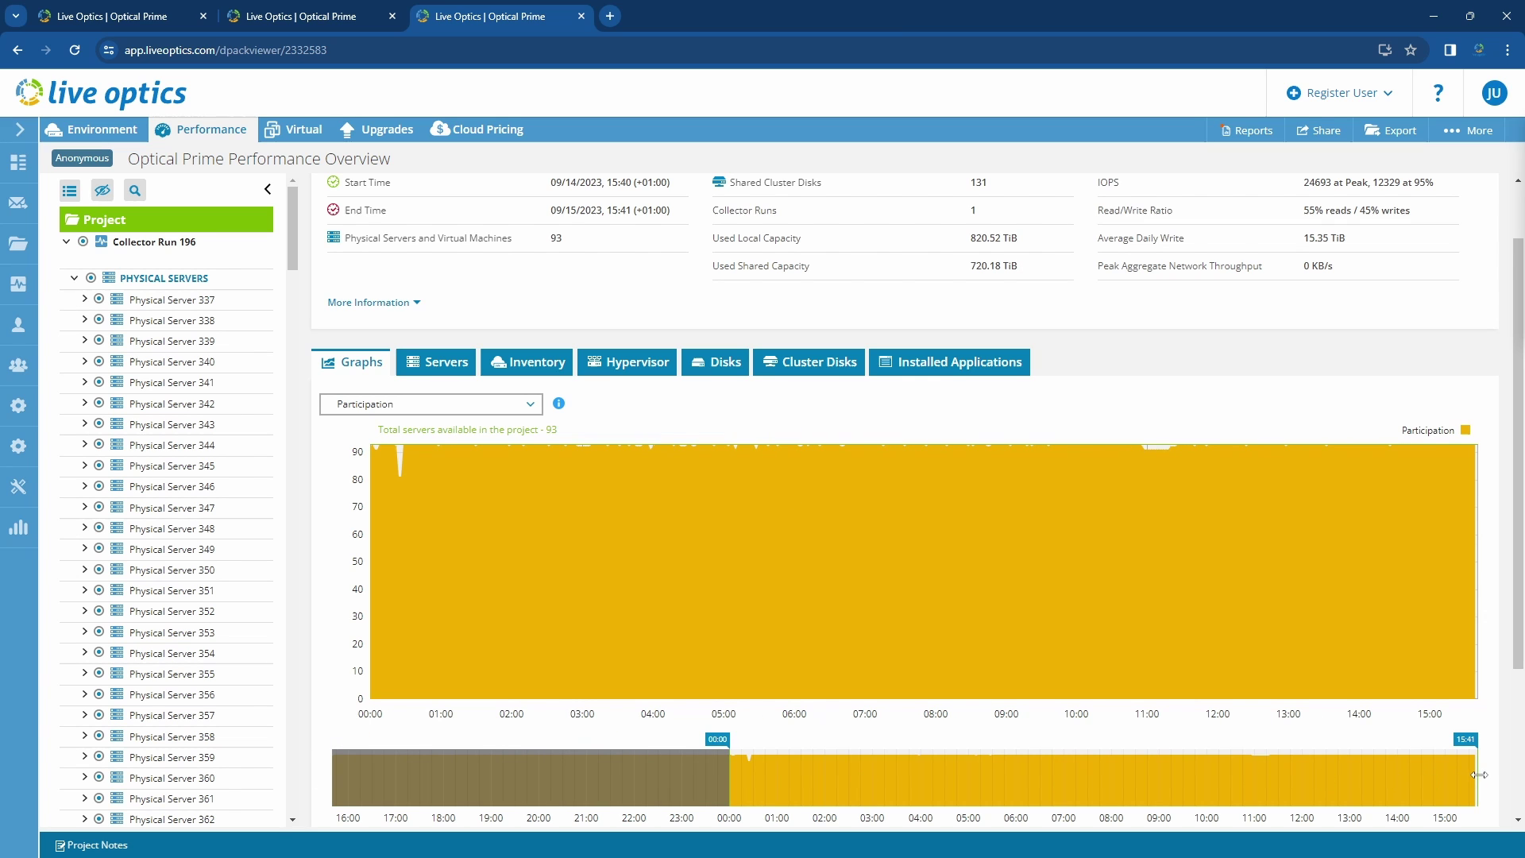
left_click_drag(1479, 774, 769, 812)
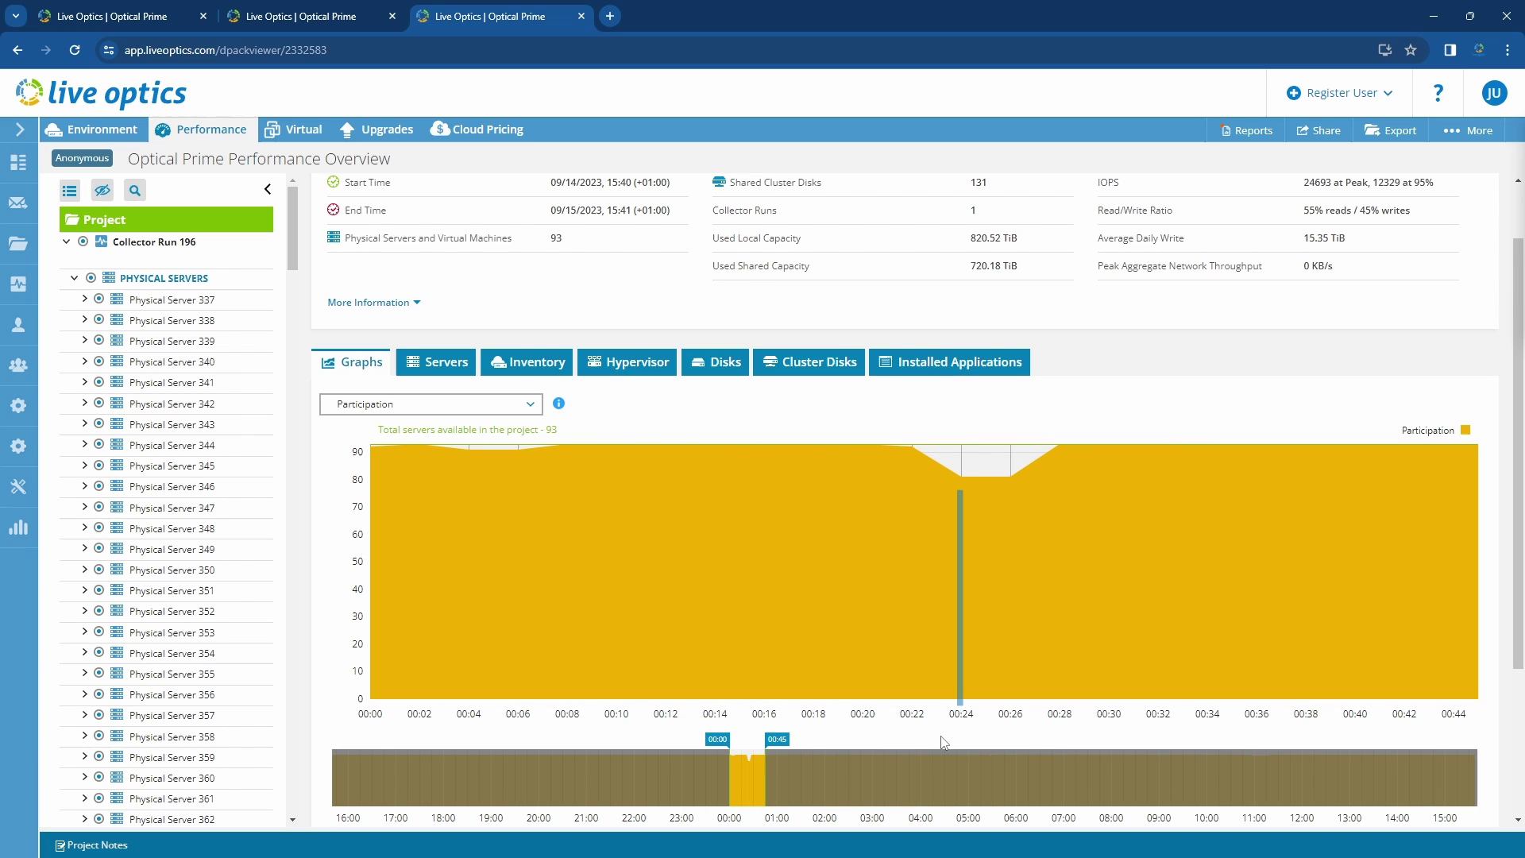
mouse_move(961, 478)
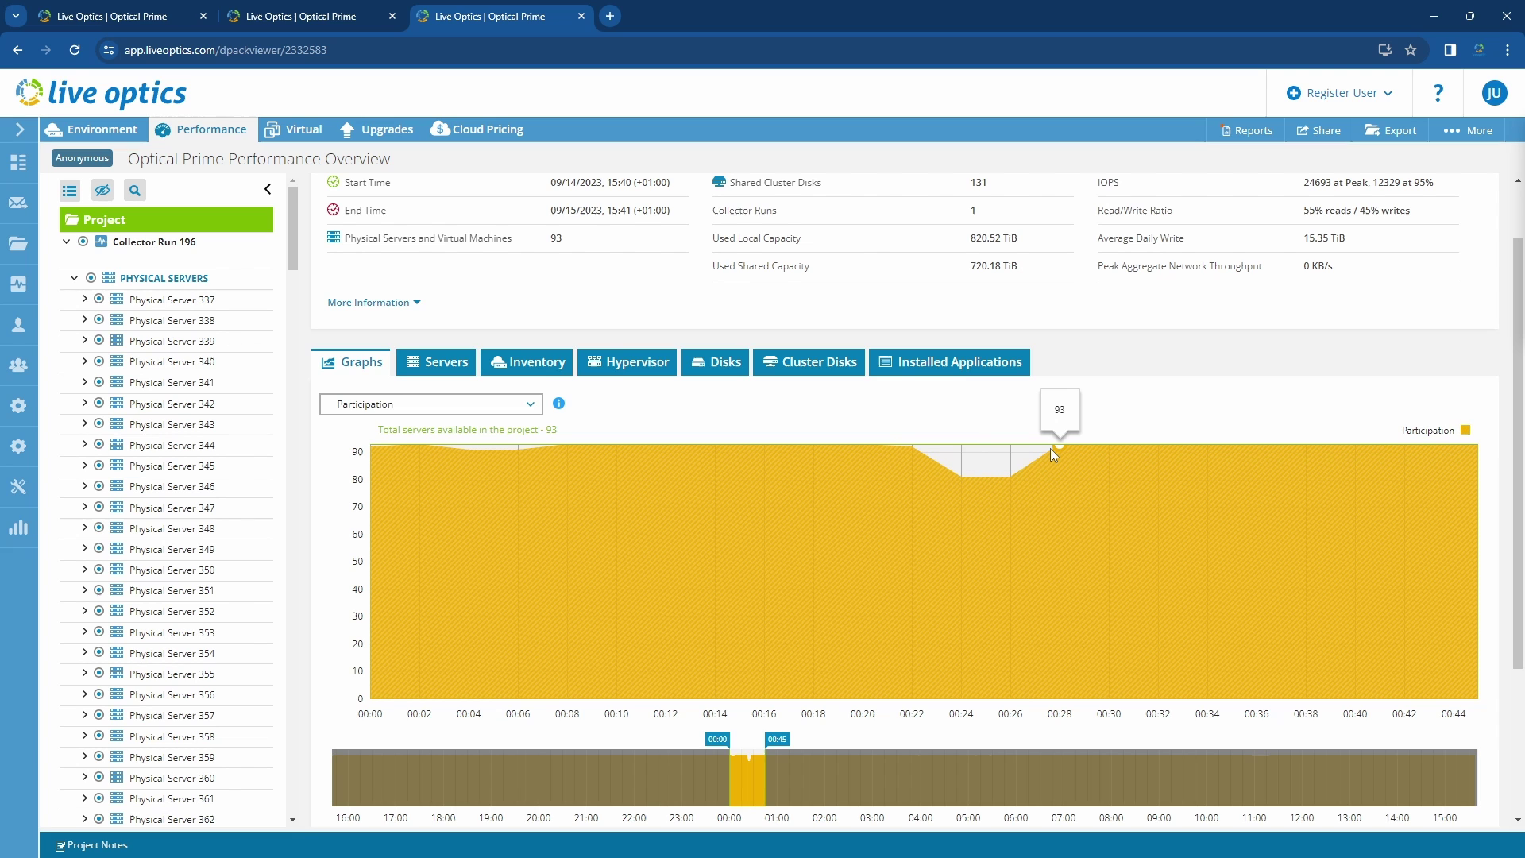
- Plot Network Throughput received and sent across the full 15:40–15:41 collection period
left_click(530, 404)
left_click(473, 520)
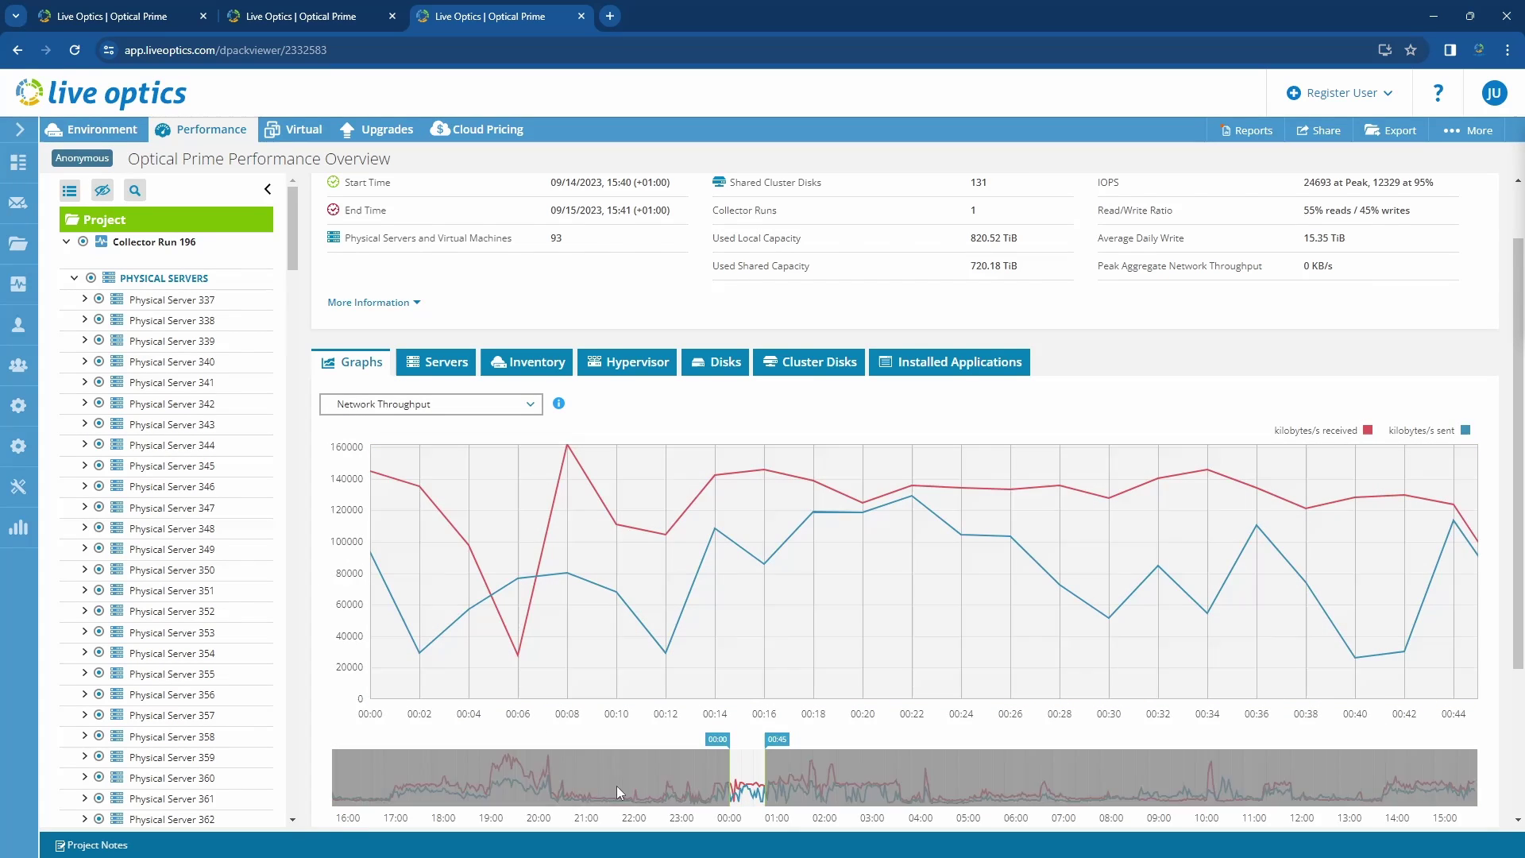
left_click_drag(730, 771, 332, 771)
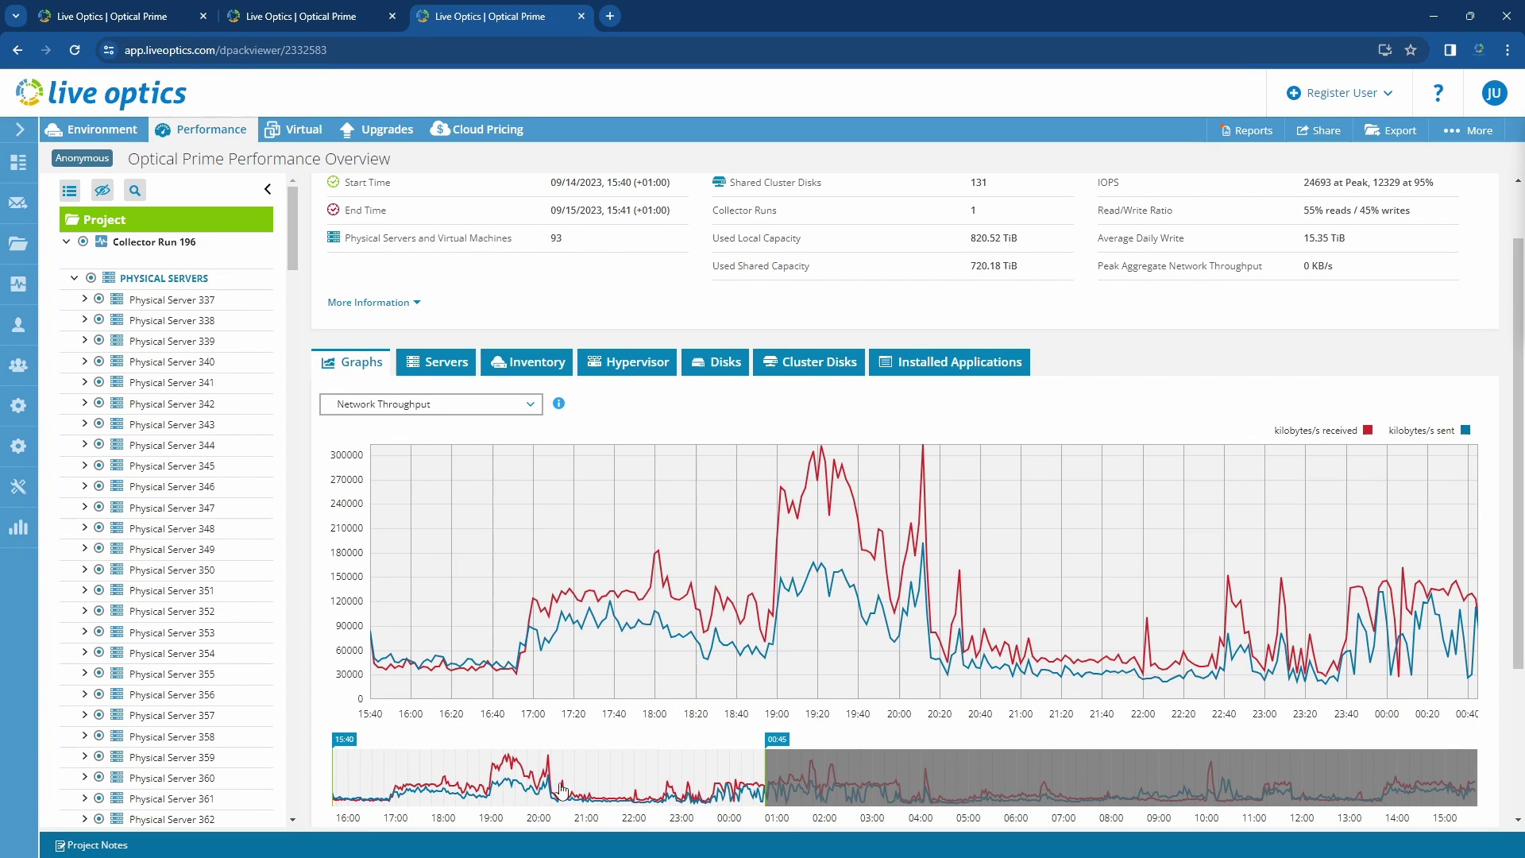
left_click_drag(777, 764, 1491, 755)
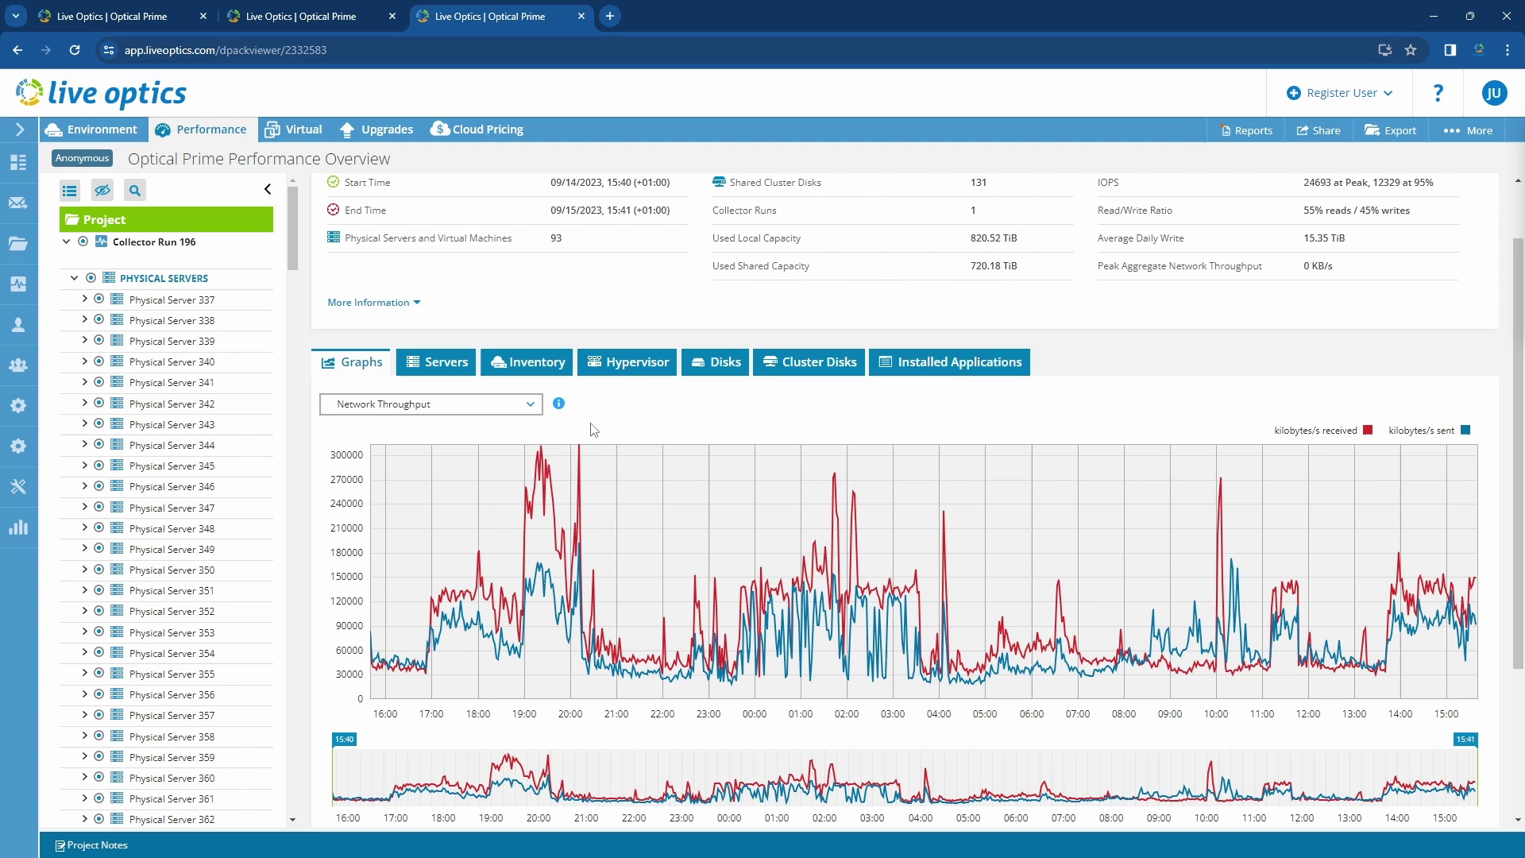
- Chart Top Servers By Page Faults and read the bars, led by Physical Server 379 at 61440 HPF/s
left_click(526, 411)
left_click(473, 546)
left_click(472, 543)
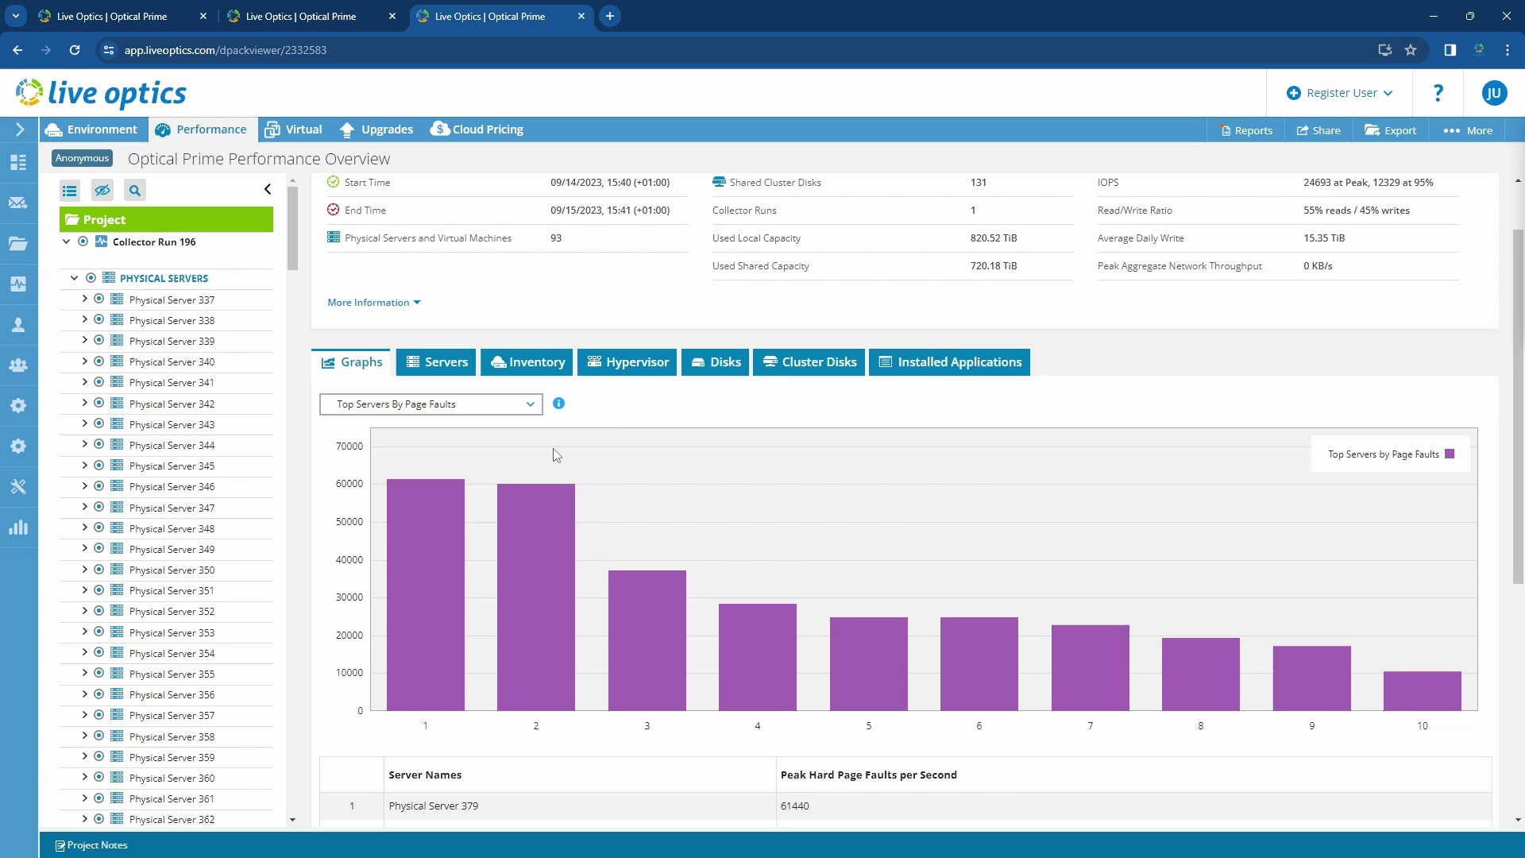
mouse_move(408, 611)
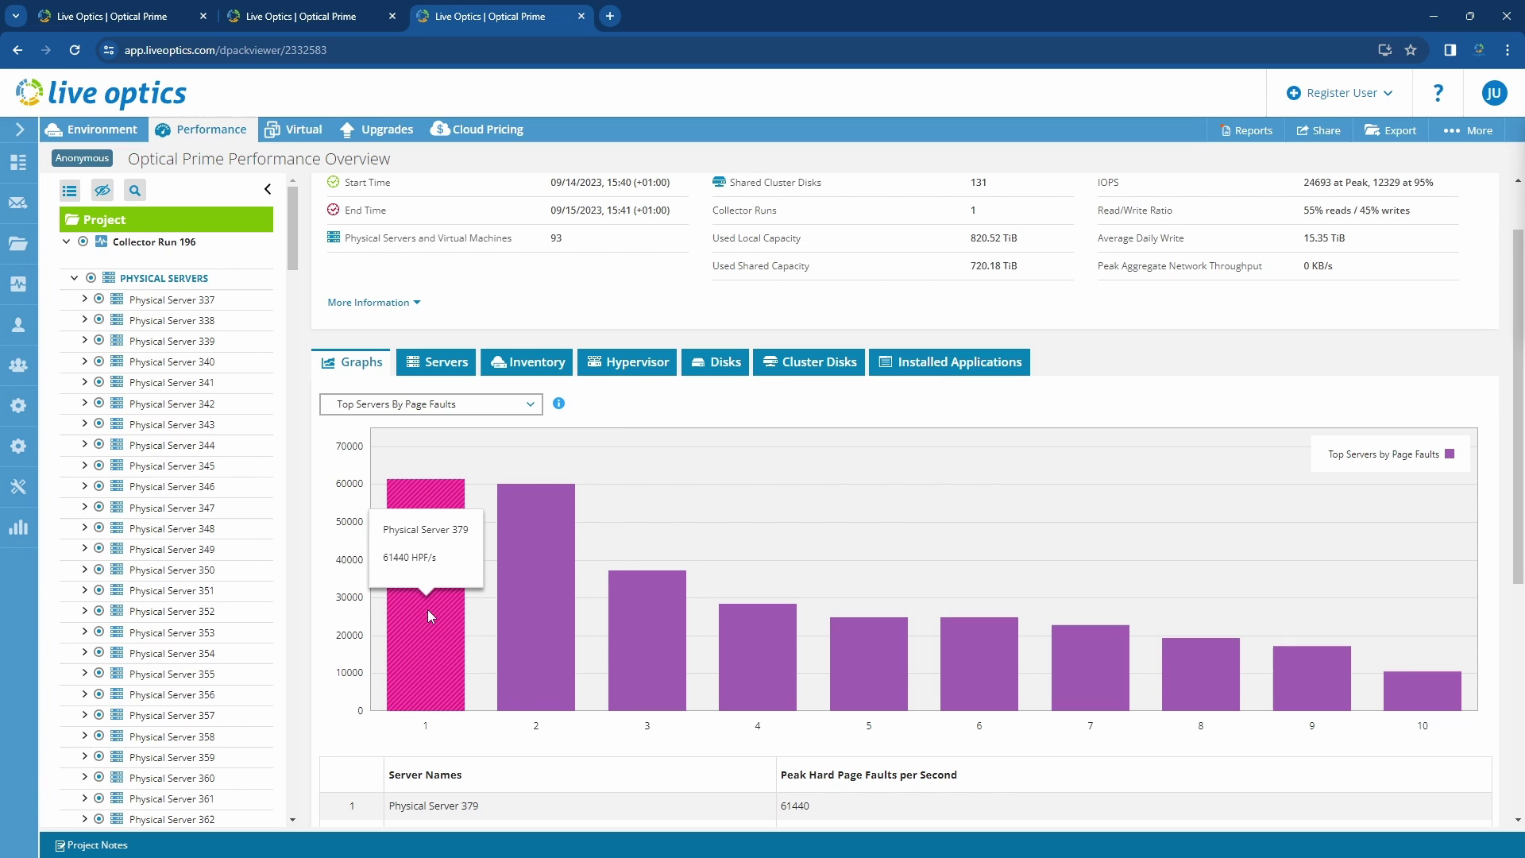
mouse_move(516, 610)
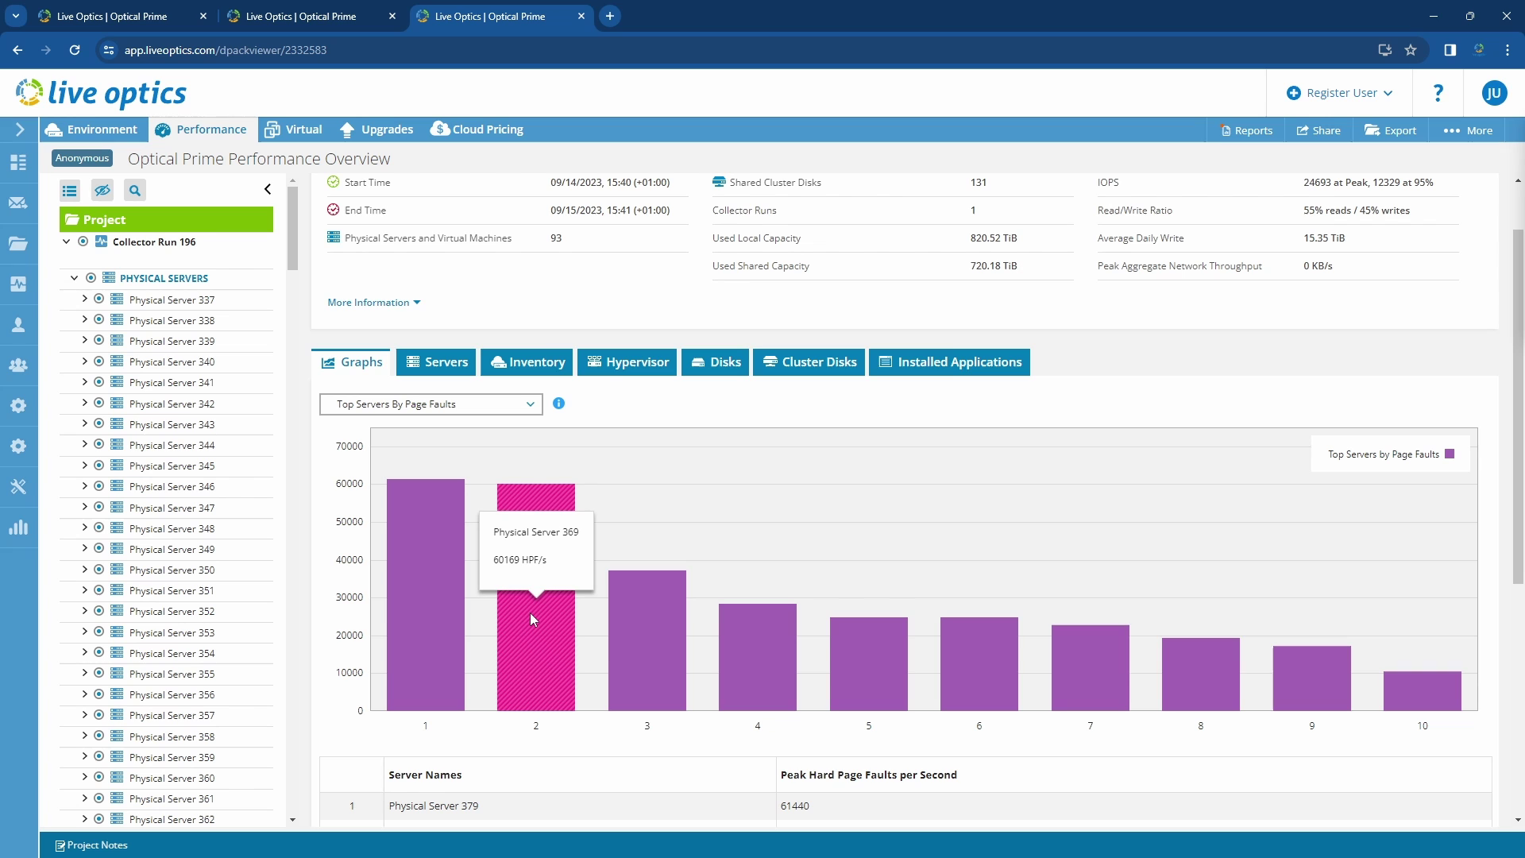
mouse_move(653, 646)
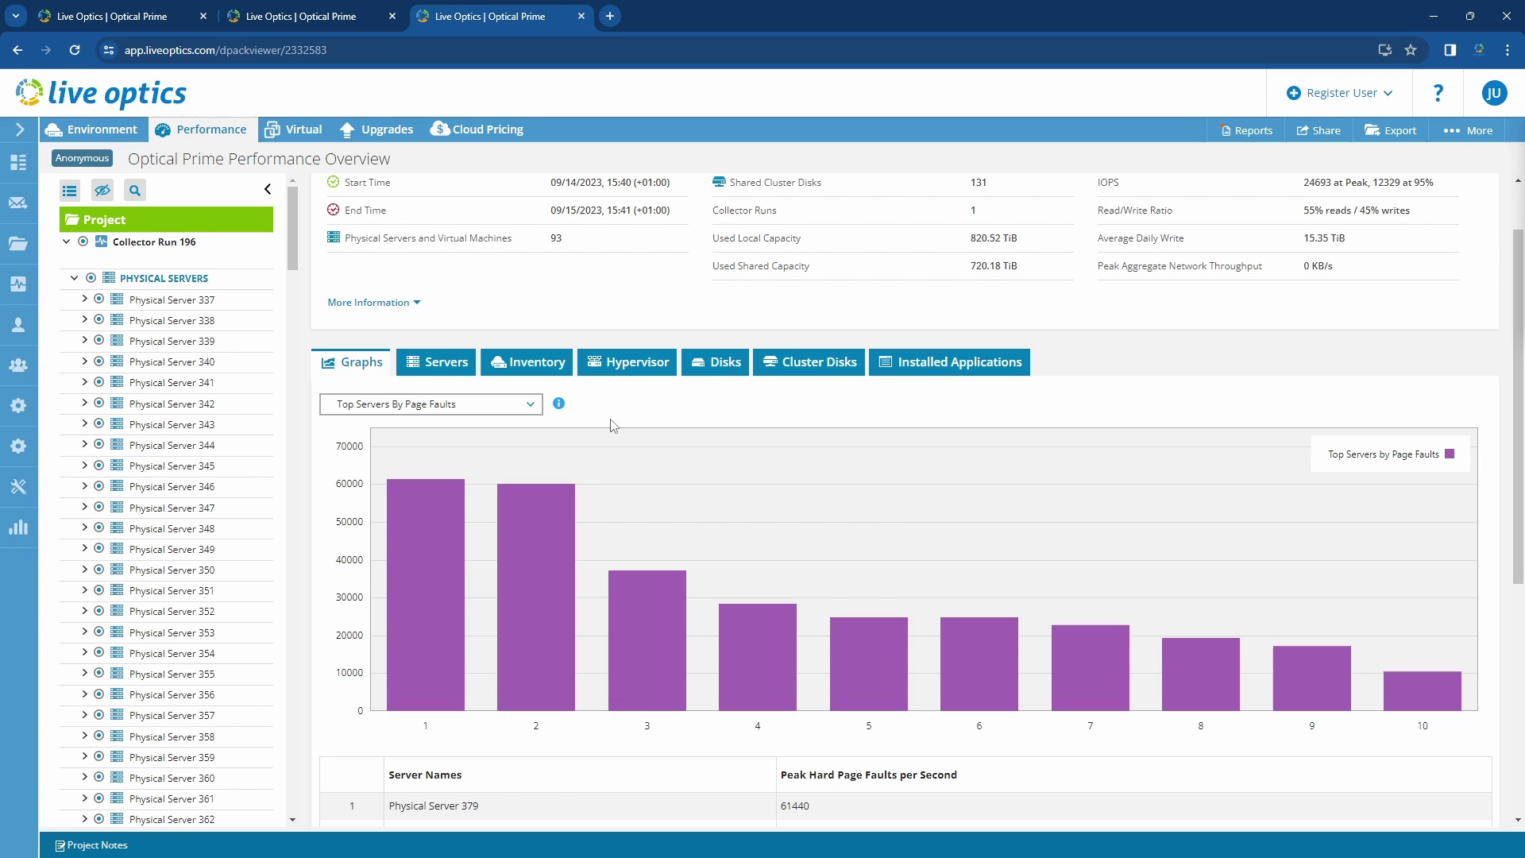
- Chart Workload Concentration Bubble and read bubble tooltips: 70% of IOPS on 20% of capacity
left_click(529, 405)
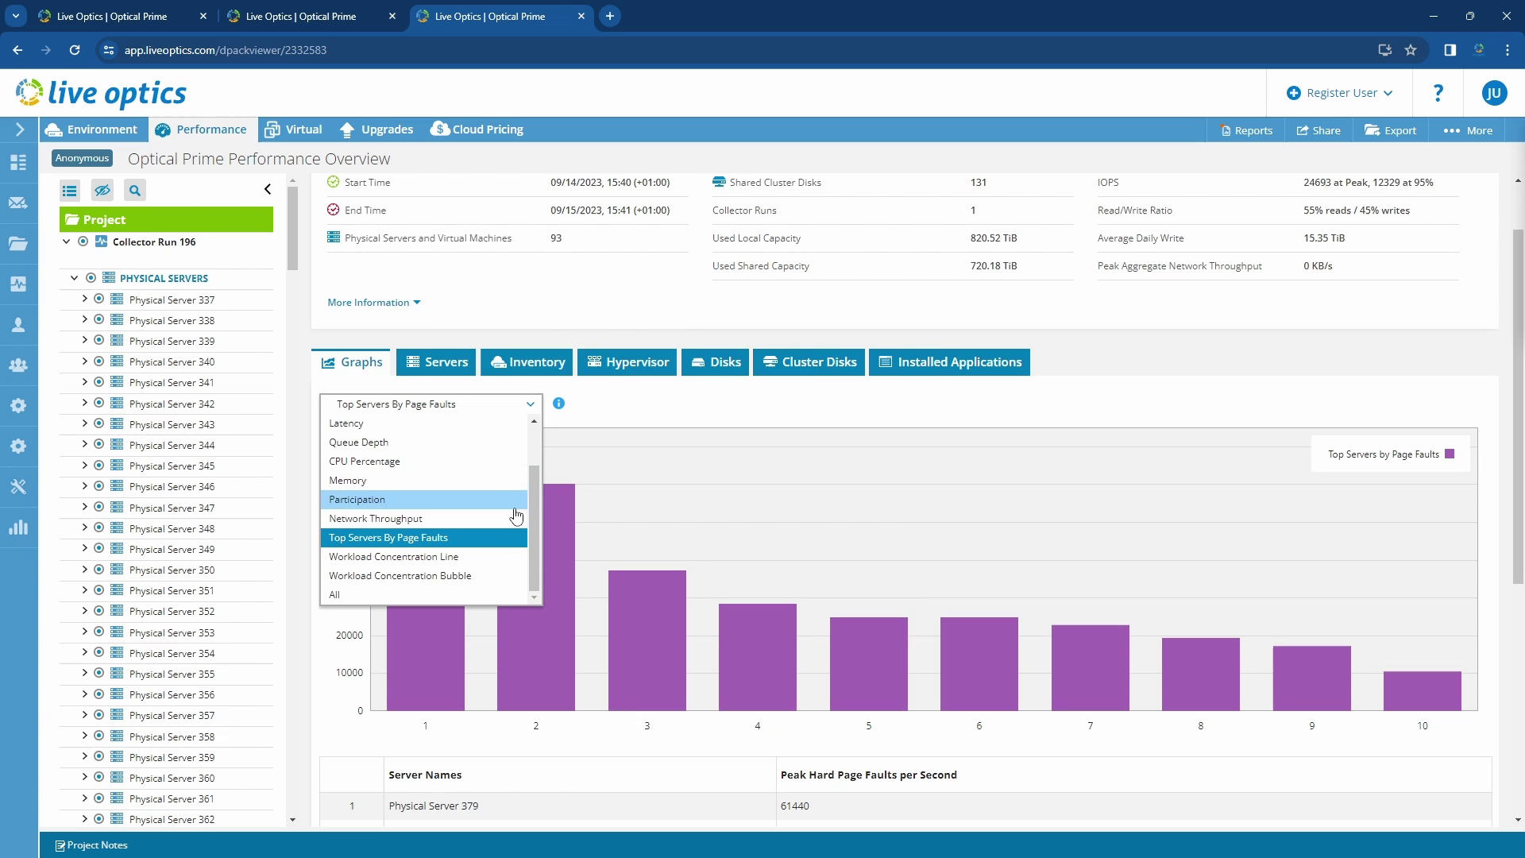
left_click(495, 576)
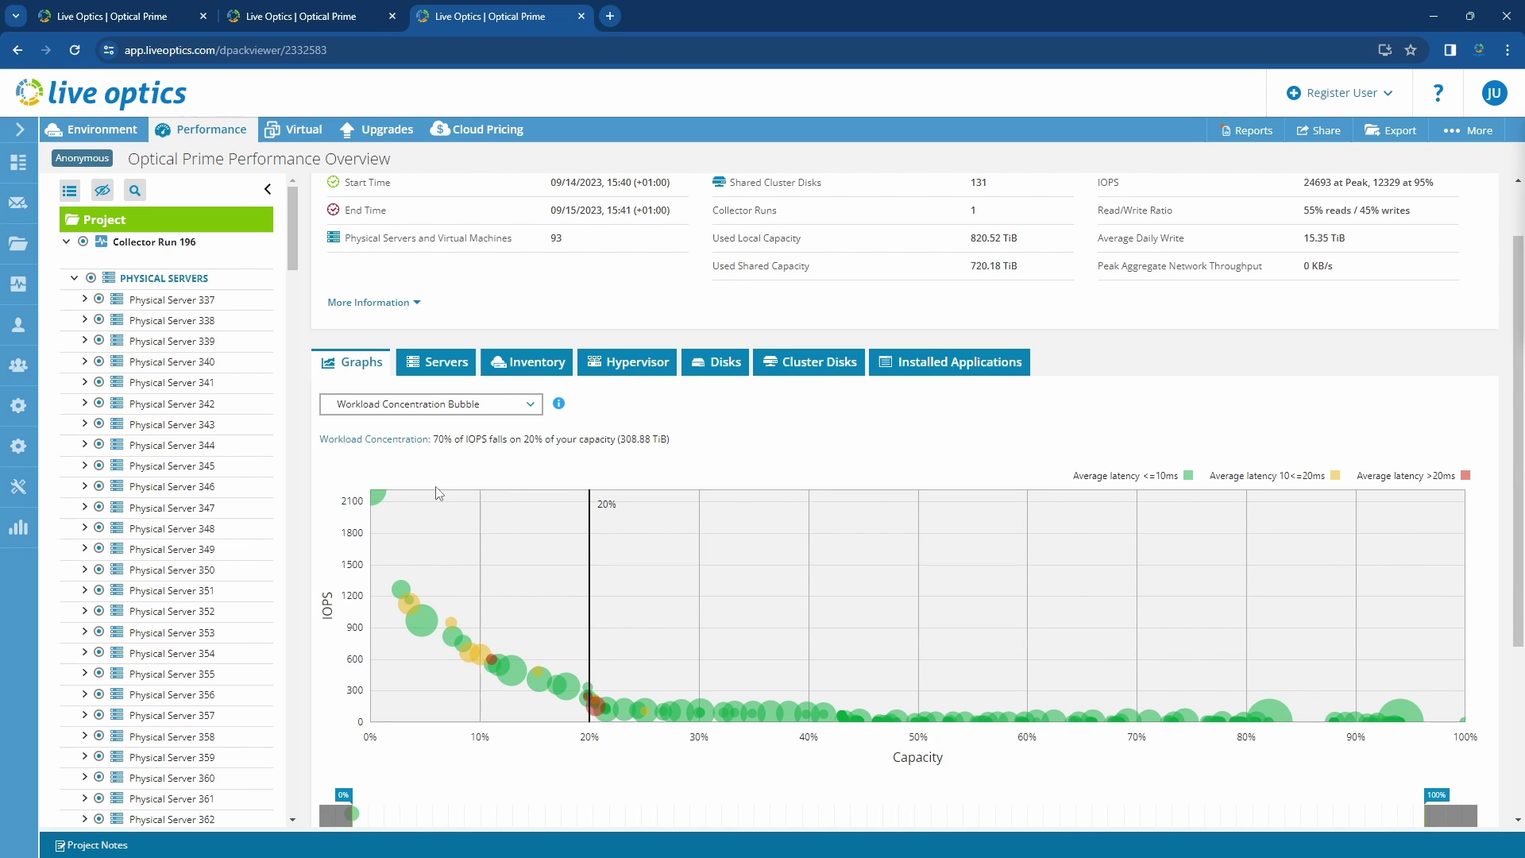
mouse_move(377, 509)
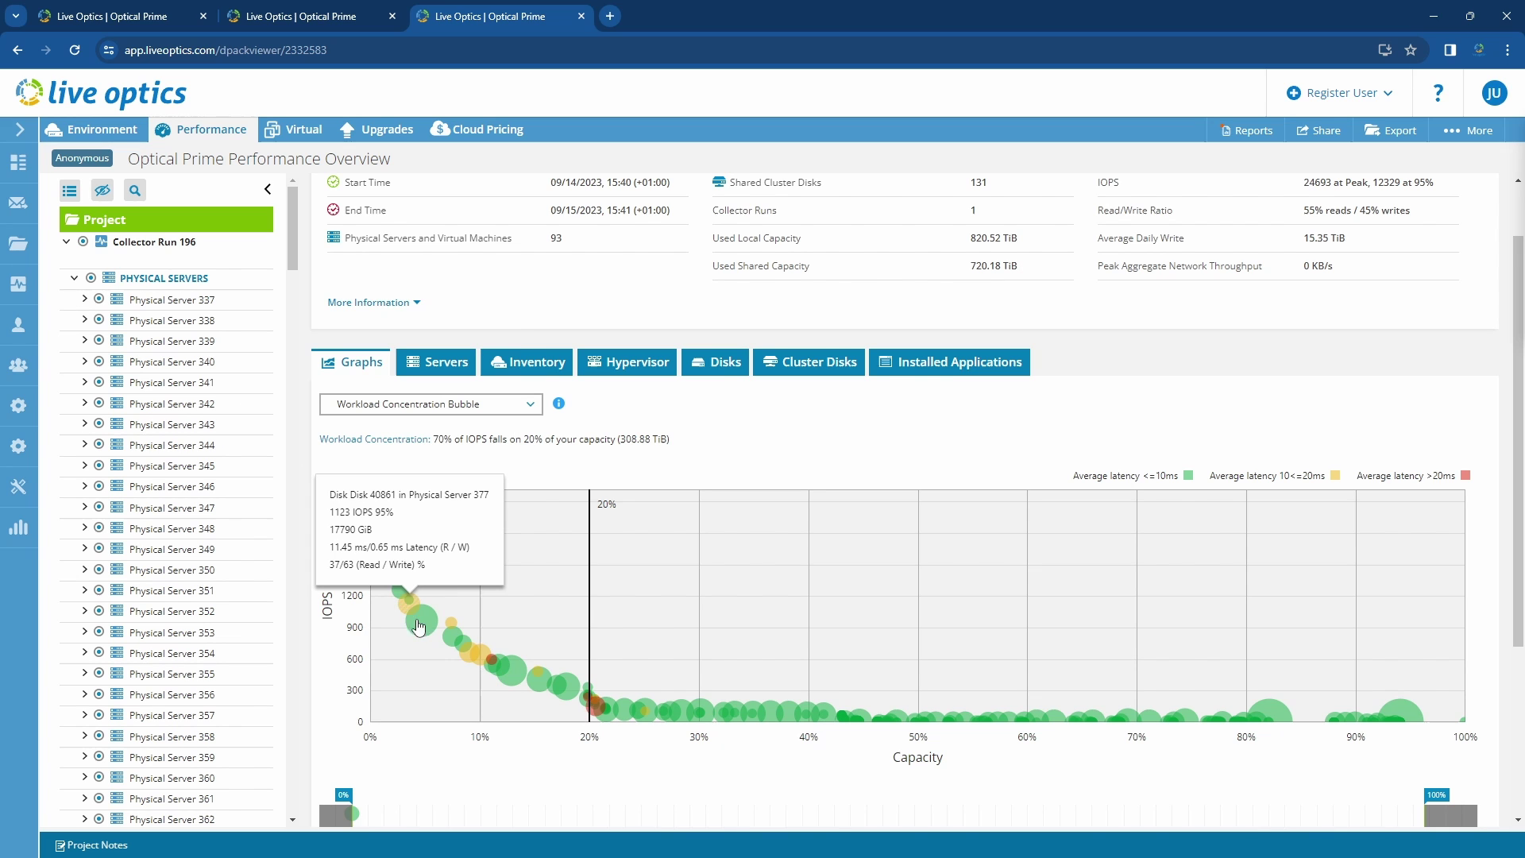
mouse_move(493, 666)
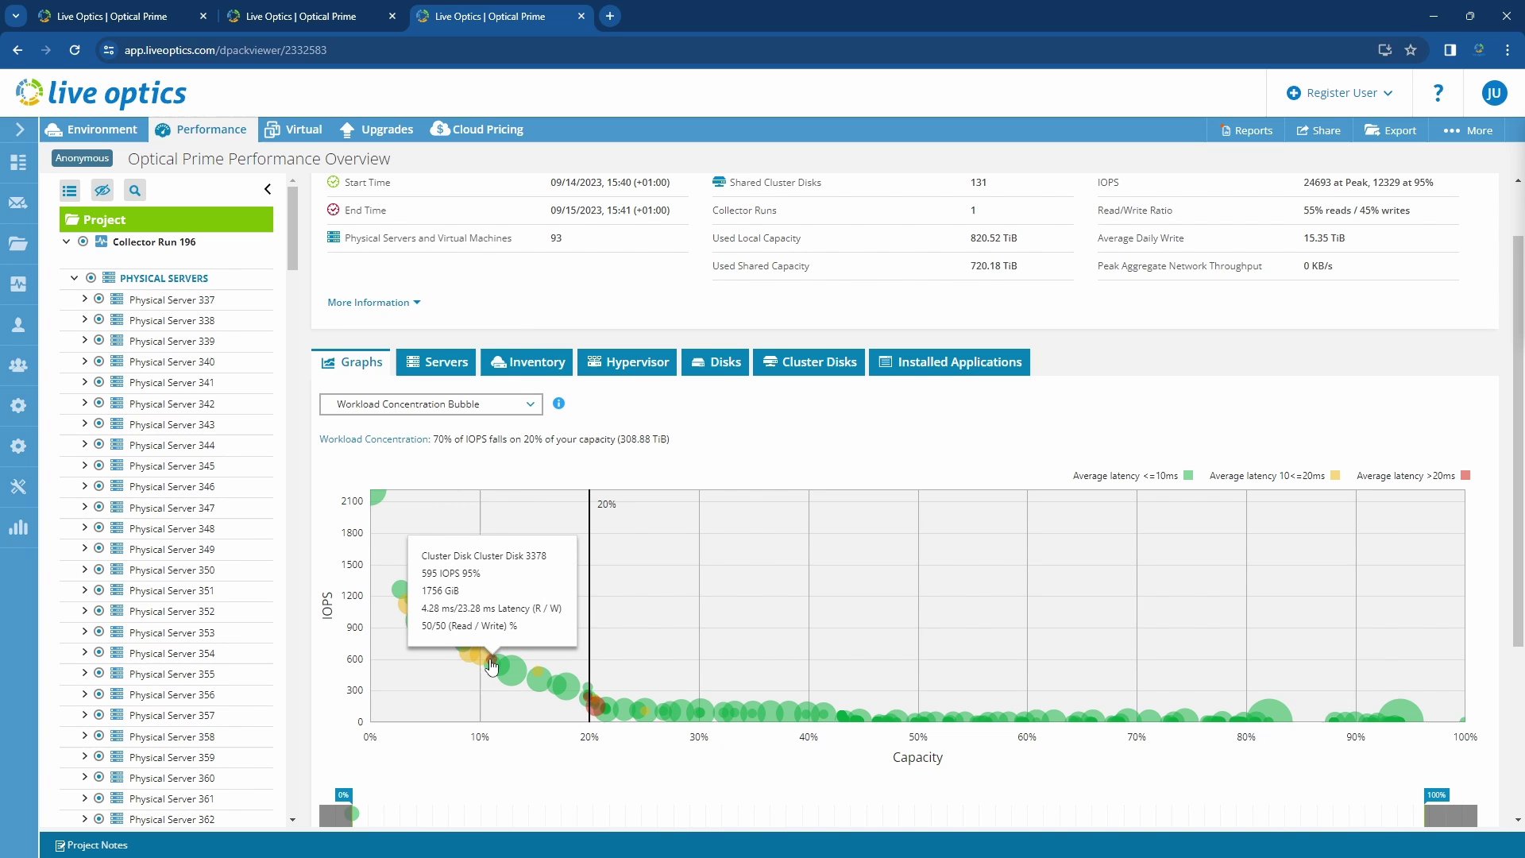
mouse_move(598, 715)
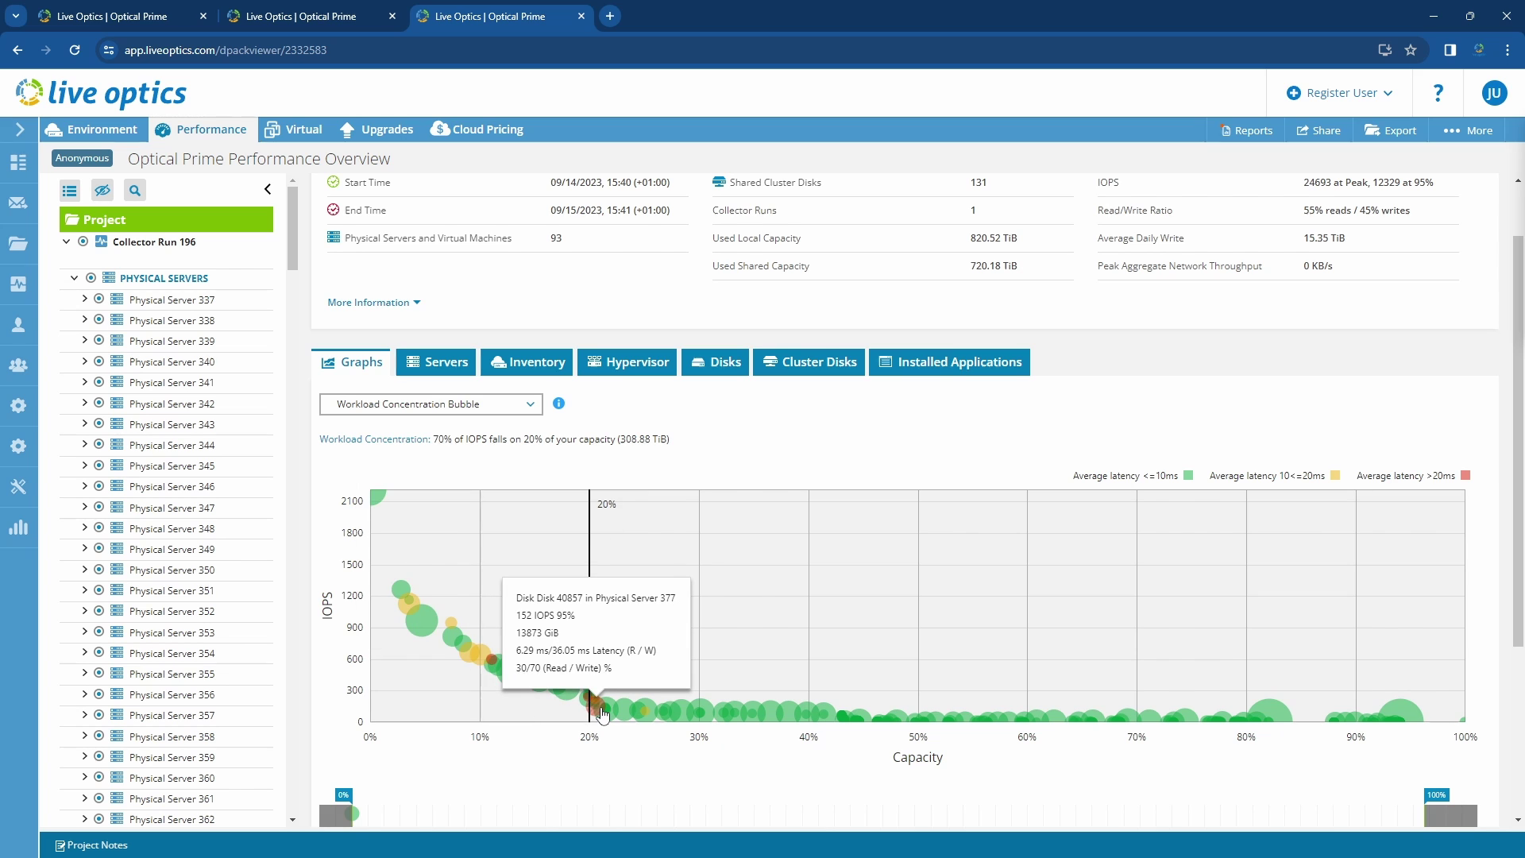